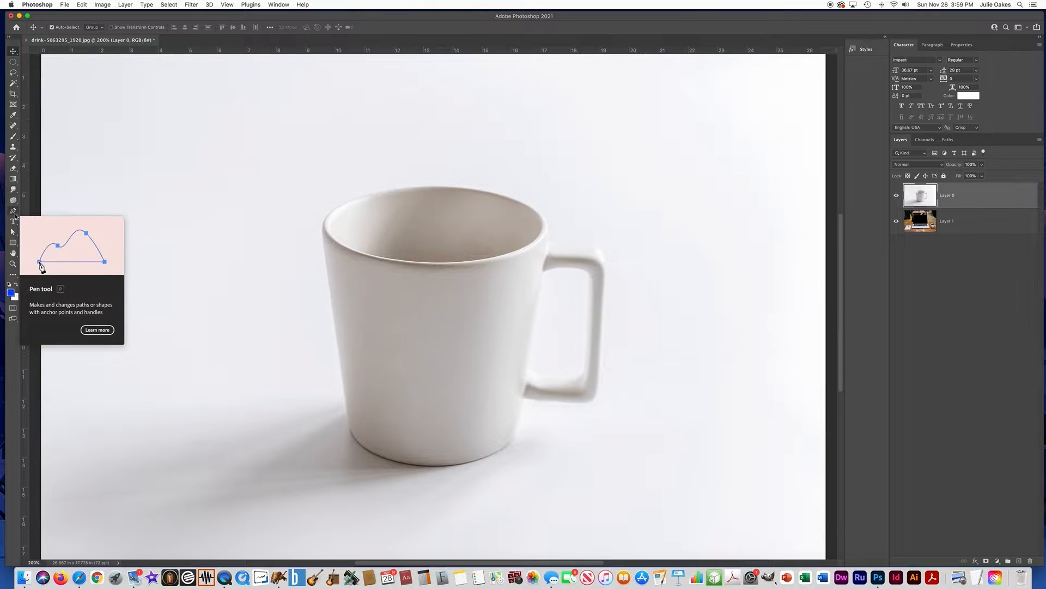
Step: Start a Pen tool path at the back of the mug's rim and trace the rim's curve toward the mug's left side
{"action": "left_click", "coordinate": [14, 215]}
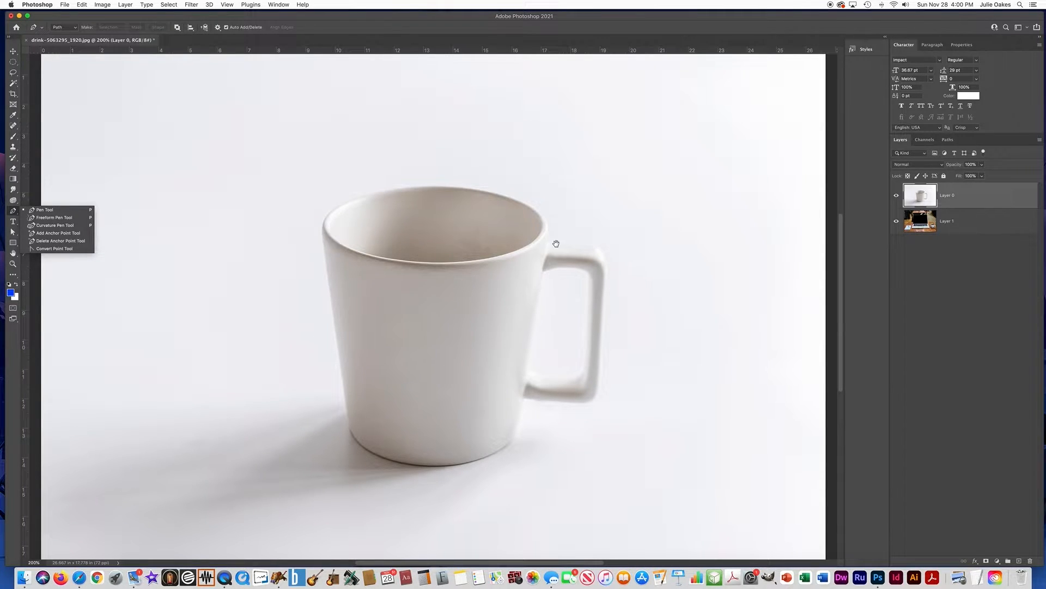
{"action": "left_click", "coordinate": [466, 249]}
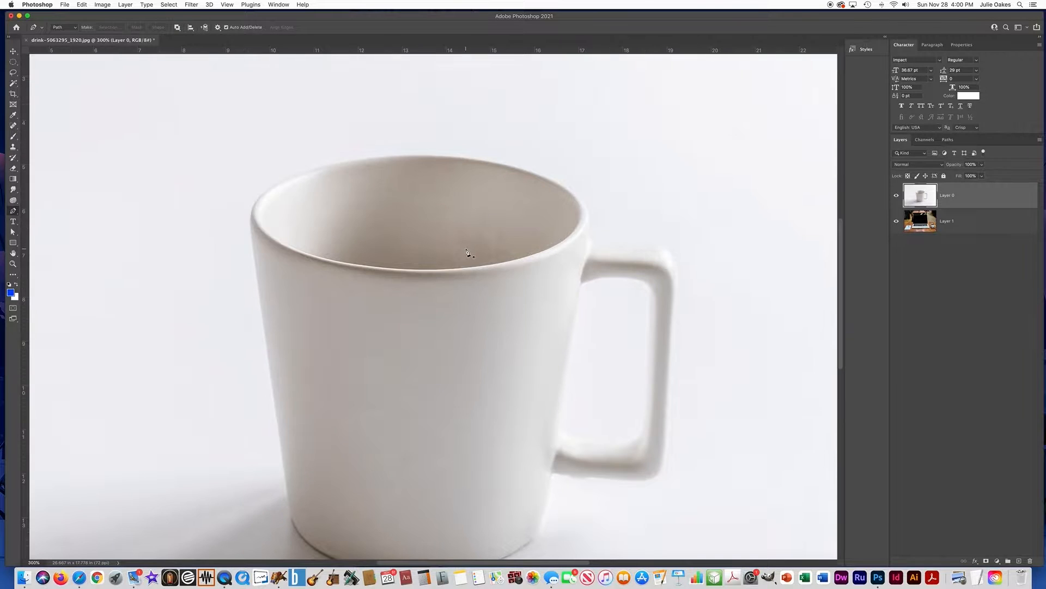
{"action": "left_click", "coordinate": [422, 156], "text": "super"}
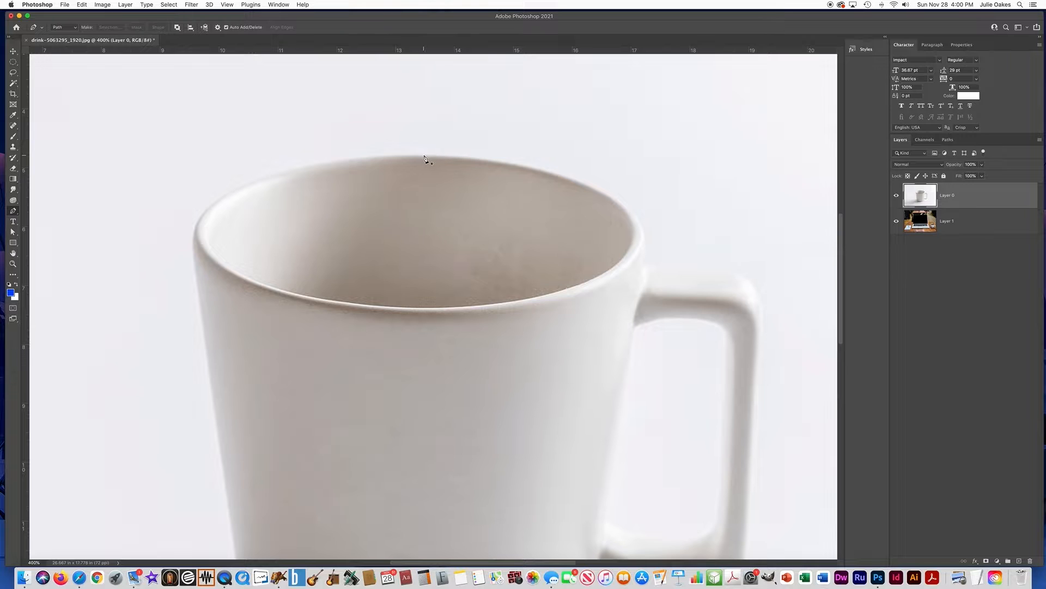
{"action": "left_click", "coordinate": [425, 156]}
{"action": "left_click", "coordinate": [326, 164]}
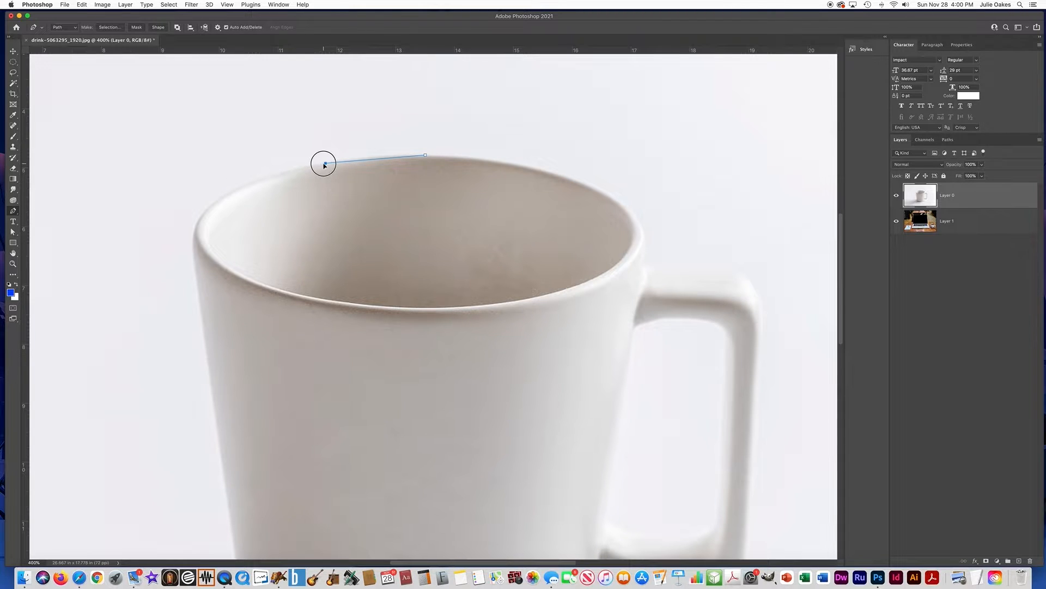
{"action": "left_click_drag", "start_coordinate": [324, 164], "coordinate": [279, 172]}
{"action": "left_click_drag", "start_coordinate": [220, 200], "coordinate": [195, 218]}
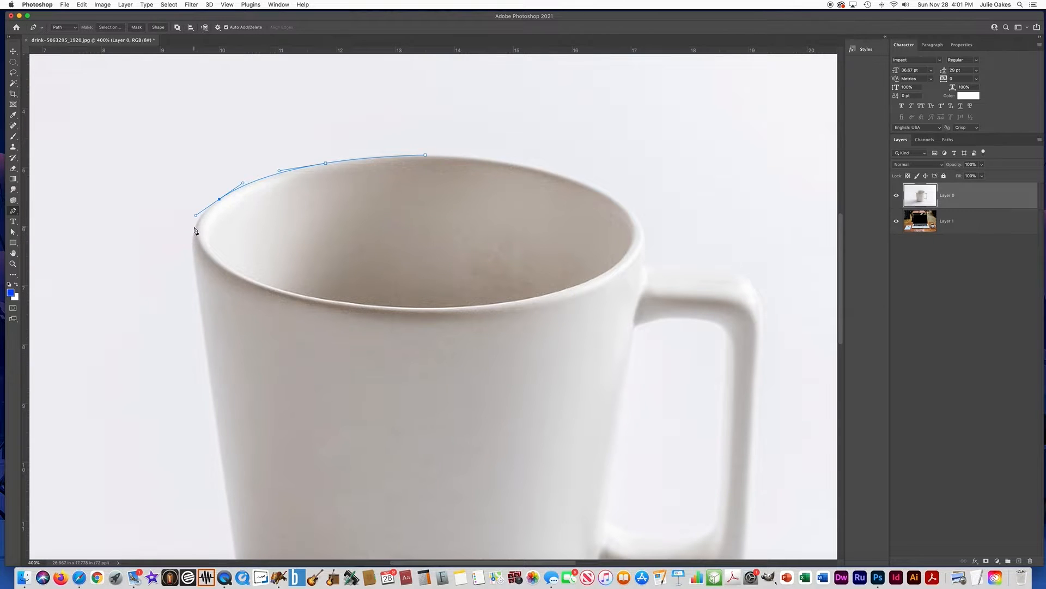
Step: Undo the last rim segments and redraw the path to the left edge of the mug's rim
{"action": "left_click_drag", "start_coordinate": [195, 227], "coordinate": [197, 231]}
{"action": "key", "text": "super+z"}
{"action": "key", "text": "super+z"}
{"action": "left_click_drag", "start_coordinate": [220, 199], "coordinate": [196, 232]}
Step: Reshape the curve at the left end of the rim by adjusting its direction handles with the Direct Selection tool
{"action": "left_click_drag", "start_coordinate": [13, 231], "coordinate": [51, 242]}
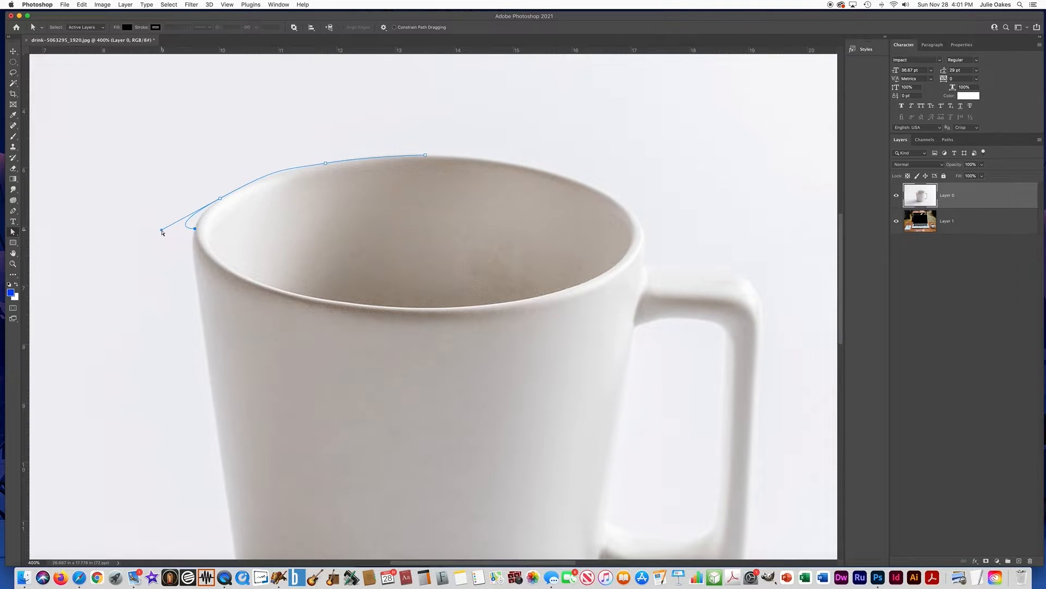
{"action": "left_click_drag", "start_coordinate": [162, 231], "coordinate": [200, 209]}
{"action": "left_click_drag", "start_coordinate": [276, 169], "coordinate": [273, 171]}
{"action": "left_click_drag", "start_coordinate": [200, 211], "coordinate": [201, 208]}
{"action": "left_click", "coordinate": [13, 233]}
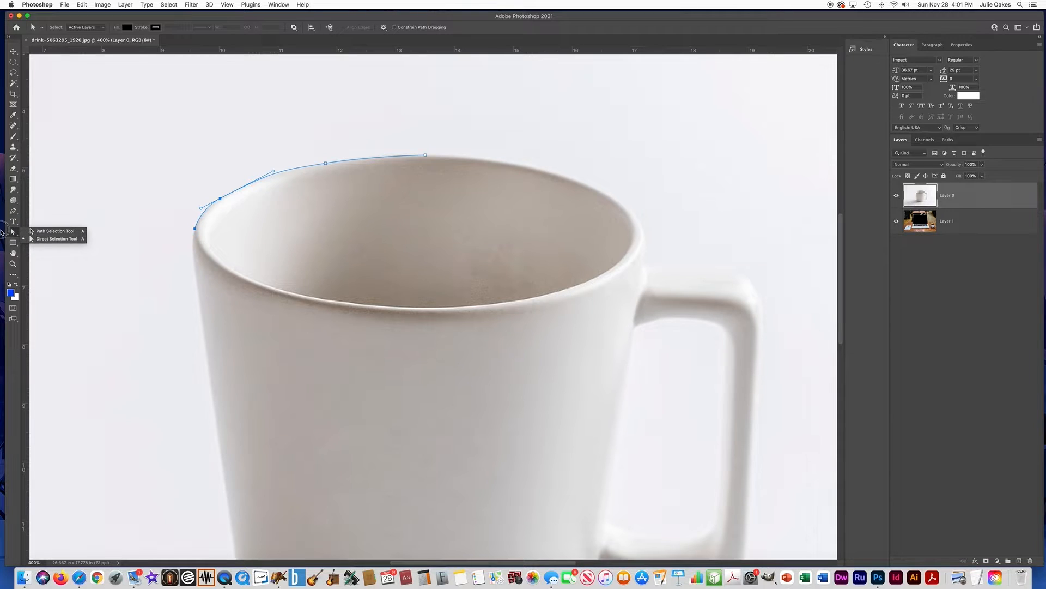
Step: Continue the path with the Pen tool from the rim's left endpoint down the mug's left side to just above the base
{"action": "left_click", "coordinate": [13, 211]}
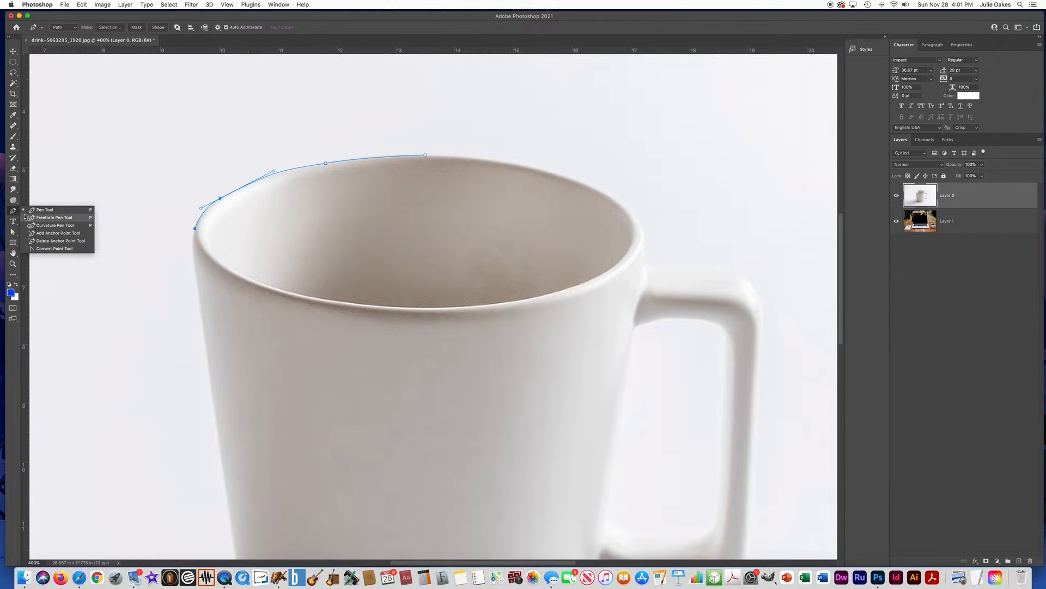
{"action": "left_click", "coordinate": [33, 210]}
{"action": "left_click", "coordinate": [195, 229]}
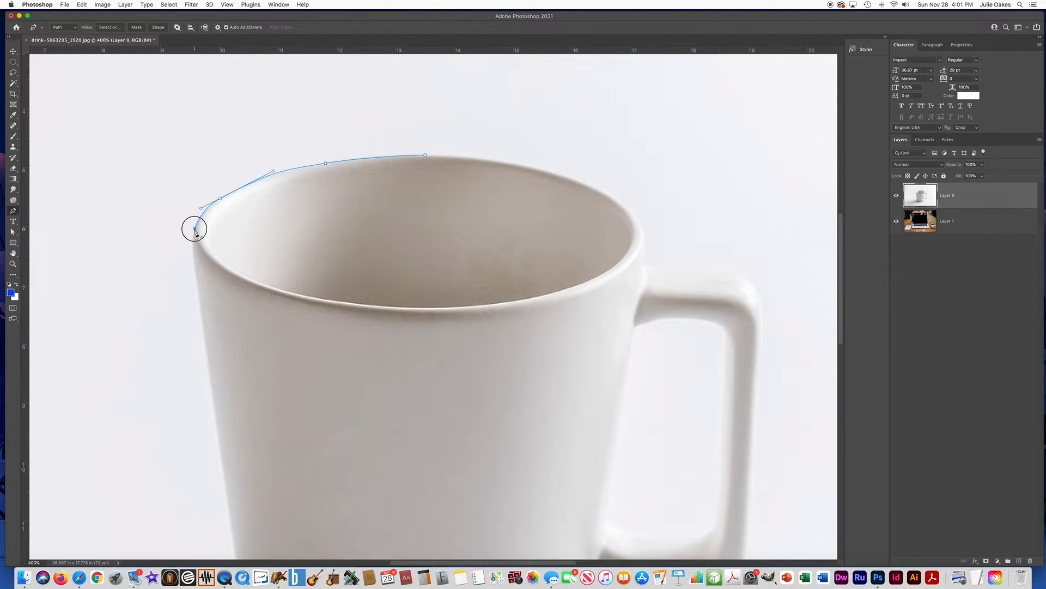
{"action": "left_click_drag", "start_coordinate": [196, 278], "coordinate": [202, 311]}
{"action": "scroll", "coordinate": [292, 311], "scroll_direction": "down", "scroll_amount": 5}
{"action": "scroll", "coordinate": [291, 311], "scroll_direction": "up", "scroll_amount": 2}
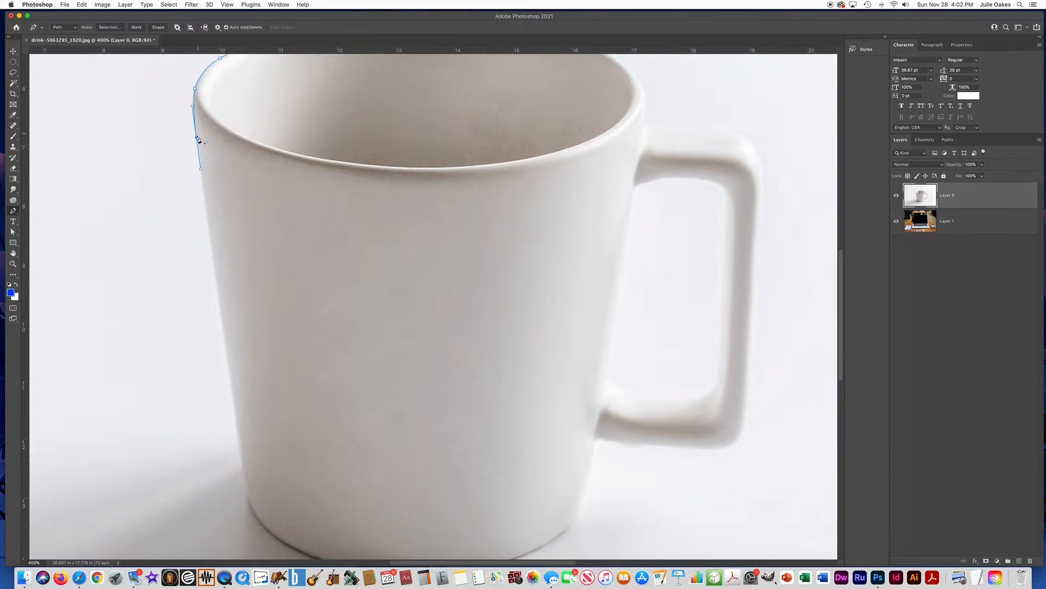
{"action": "left_click", "coordinate": [245, 484]}
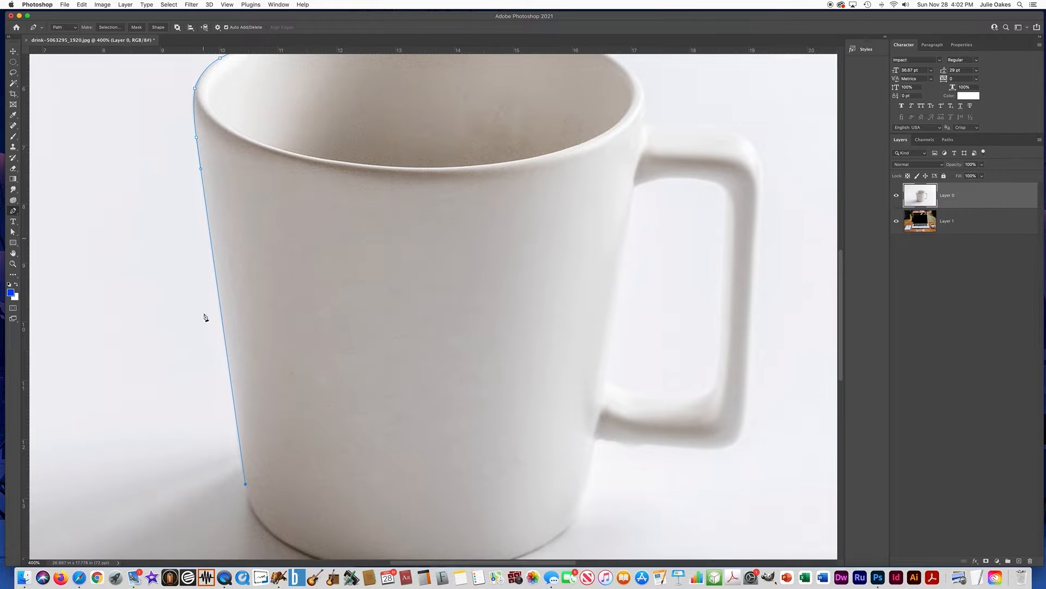
Step: Trace the path around the mug's curved base and up to the lower joint of the handle
{"action": "left_click_drag", "start_coordinate": [318, 441], "coordinate": [233, 251]}
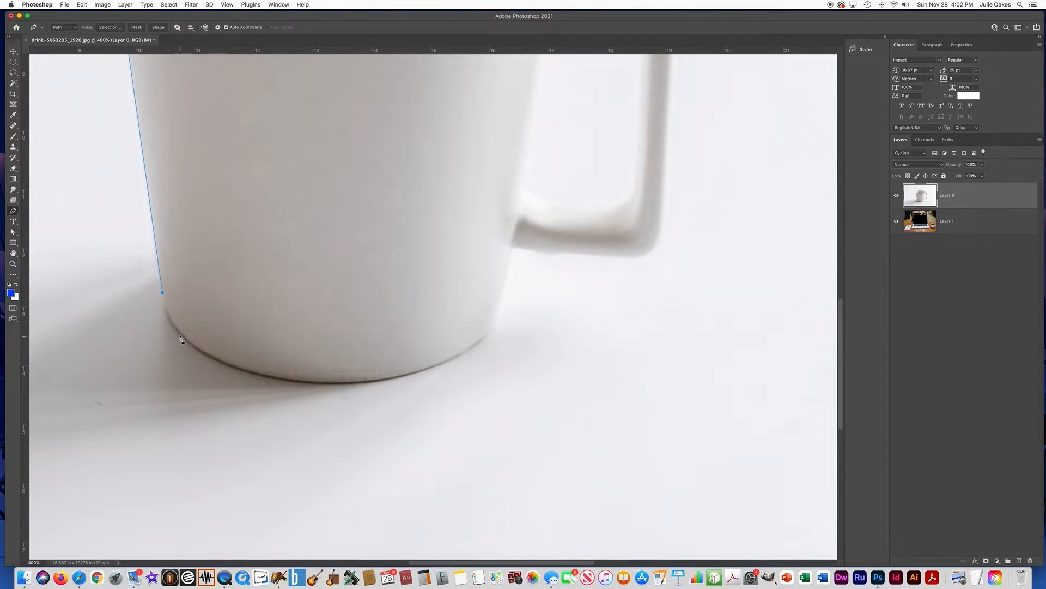
{"action": "left_click_drag", "start_coordinate": [187, 341], "coordinate": [206, 355]}
{"action": "scroll", "coordinate": [211, 362], "scroll_direction": "up", "scroll_amount": 1}
{"action": "left_click_drag", "start_coordinate": [292, 393], "coordinate": [337, 397]}
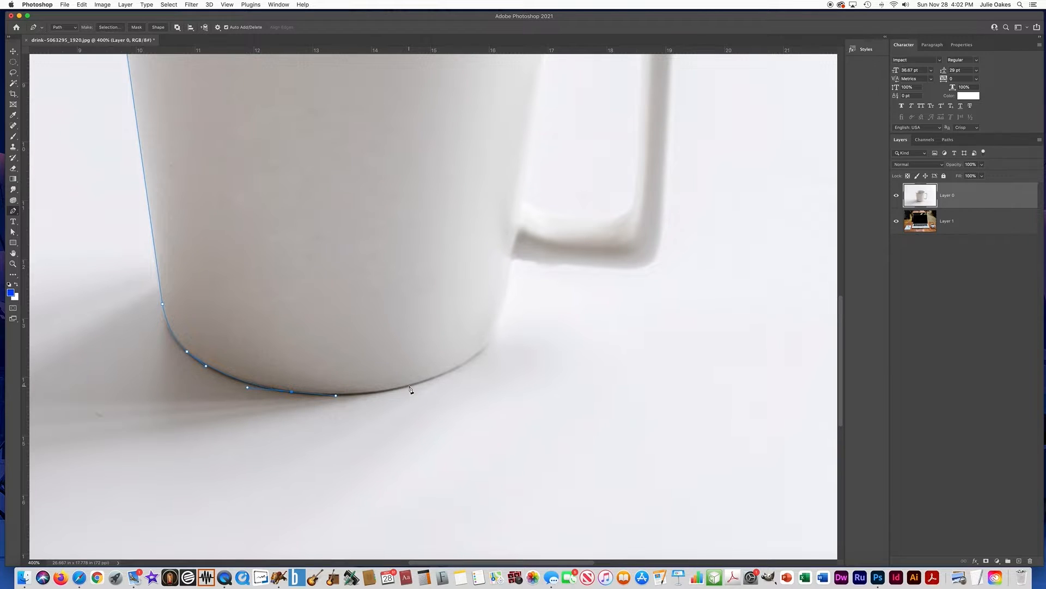
{"action": "left_click_drag", "start_coordinate": [409, 385], "coordinate": [442, 376]}
{"action": "left_click_drag", "start_coordinate": [486, 347], "coordinate": [506, 288]}
{"action": "left_click", "coordinate": [510, 258]}
Step: Trace the handle's outer edge around both corners to its upper joint with the mug
{"action": "left_click_drag", "start_coordinate": [589, 270], "coordinate": [655, 263]}
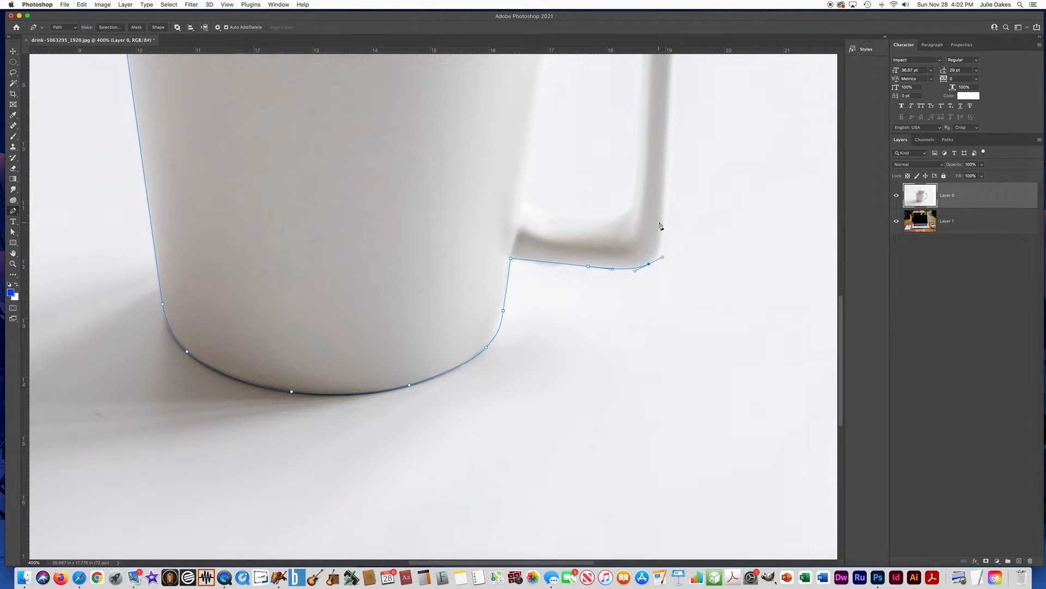
{"action": "left_click", "coordinate": [663, 207]}
{"action": "left_click_drag", "start_coordinate": [626, 187], "coordinate": [606, 419]}
{"action": "left_click", "coordinate": [661, 231]}
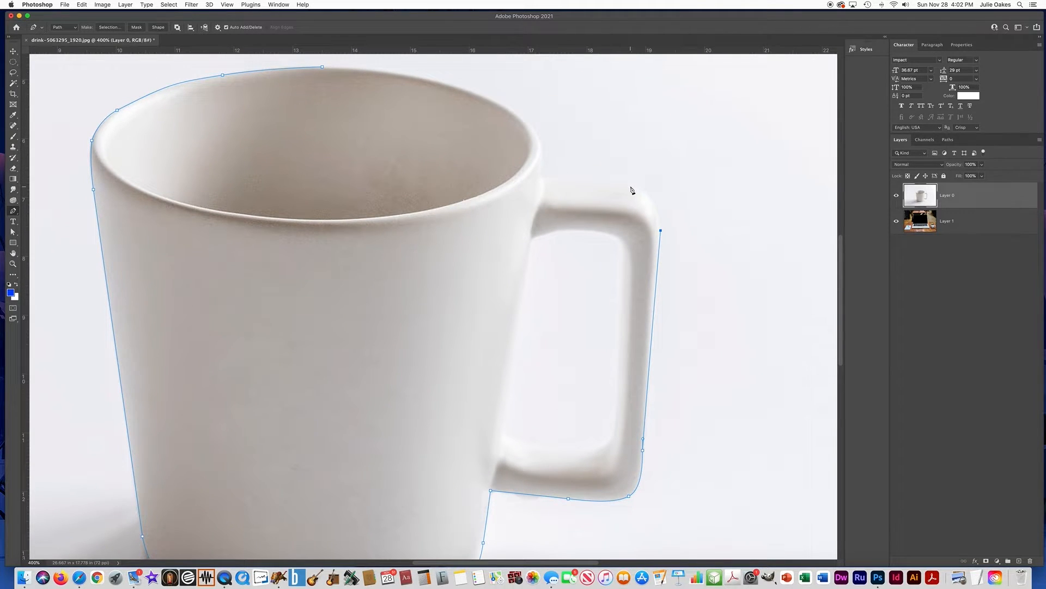
{"action": "left_click_drag", "start_coordinate": [632, 187], "coordinate": [598, 184]}
{"action": "left_click", "coordinate": [541, 178]}
Step: Trace the right and back part of the rim and close the path at its starting anchor point
{"action": "scroll", "coordinate": [537, 141], "scroll_direction": "up", "scroll_amount": 3}
{"action": "scroll", "coordinate": [537, 134], "scroll_direction": "up", "scroll_amount": 1}
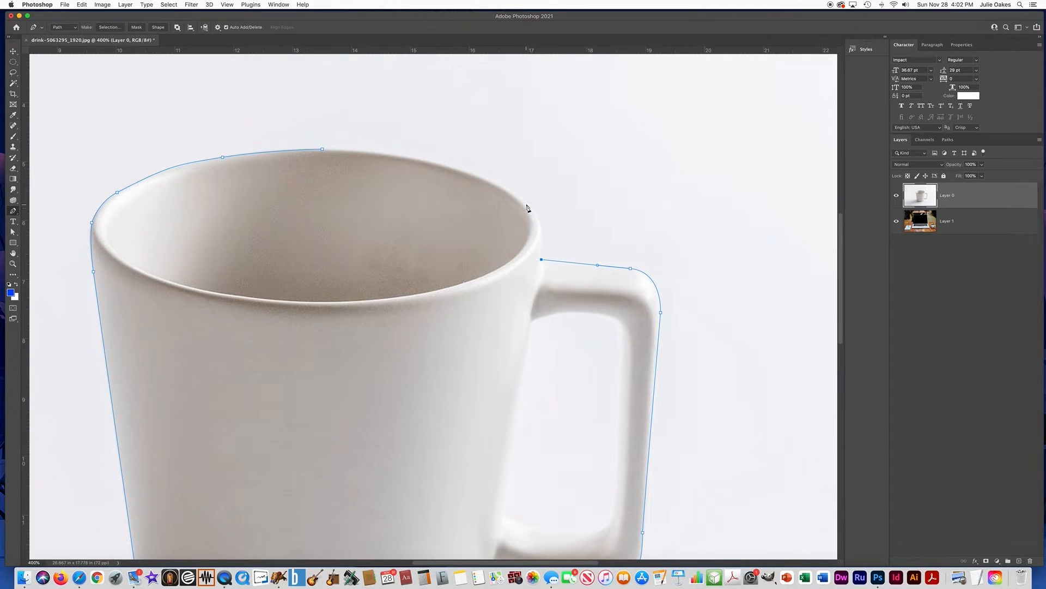
{"action": "left_click_drag", "start_coordinate": [527, 204], "coordinate": [503, 184]}
{"action": "key", "text": "super+z"}
{"action": "left_click_drag", "start_coordinate": [536, 214], "coordinate": [524, 200]}
{"action": "left_click_drag", "start_coordinate": [441, 162], "coordinate": [385, 151]}
{"action": "left_click", "coordinate": [322, 150]}
{"action": "scroll", "coordinate": [423, 213], "scroll_direction": "left", "scroll_amount": 4}
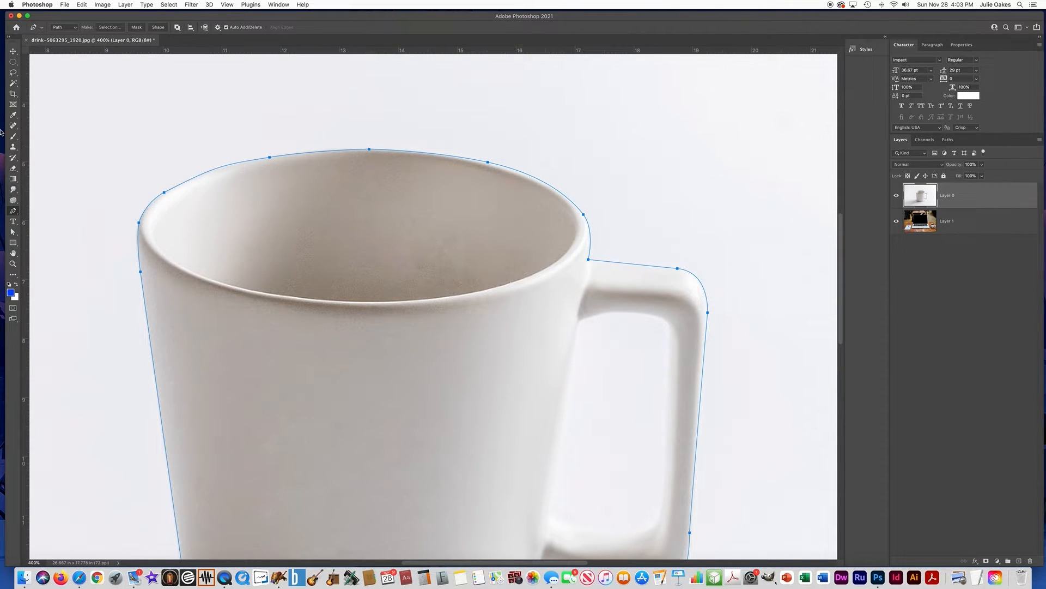
Step: Adjust the anchor points and handles along the back of the rim with the Direct Selection tool to fit the edge
{"action": "left_click", "coordinate": [14, 233]}
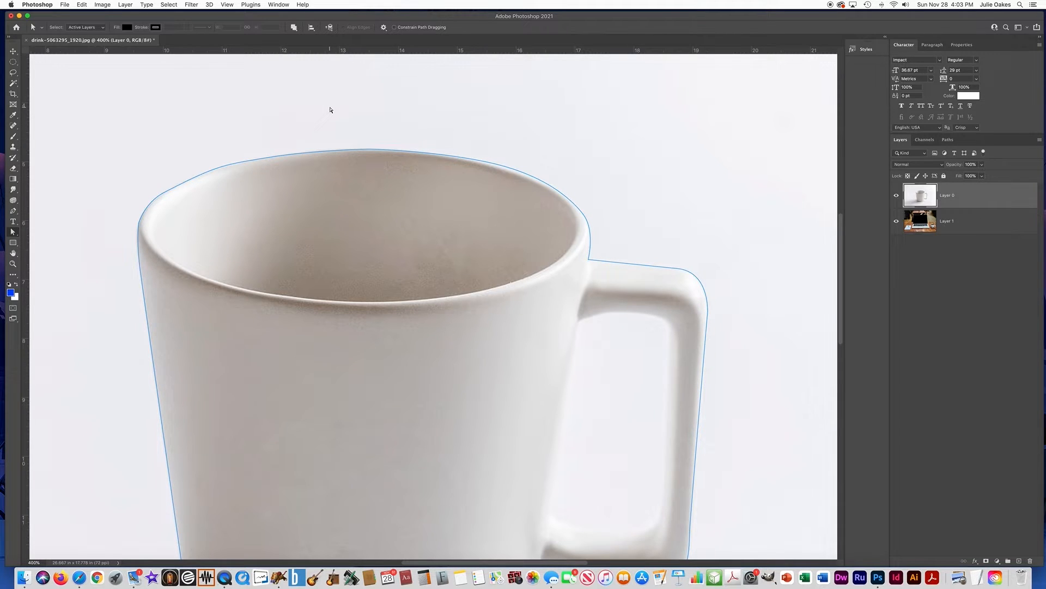
{"action": "left_click", "coordinate": [368, 153]}
{"action": "left_click", "coordinate": [370, 150]}
{"action": "left_click", "coordinate": [369, 149]}
{"action": "left_click_drag", "start_coordinate": [270, 157], "coordinate": [278, 155]}
{"action": "left_click_drag", "start_coordinate": [218, 166], "coordinate": [213, 168]}
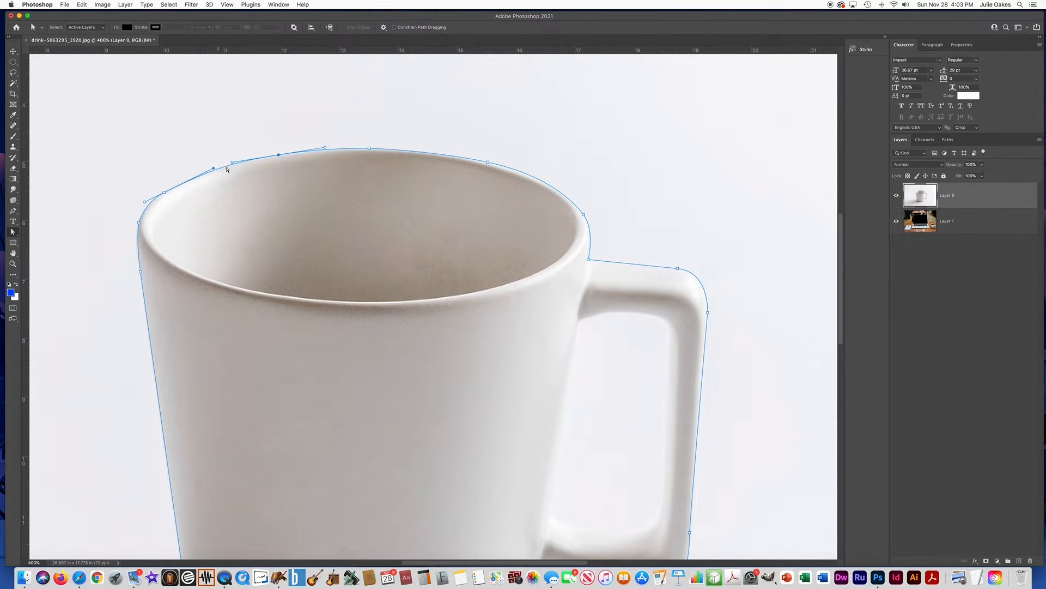
{"action": "left_click", "coordinate": [488, 163]}
{"action": "left_click_drag", "start_coordinate": [488, 163], "coordinate": [487, 164]}
Step: Nudge the anchor points at the handle's upper joint and along its lower outer edge to fit the mug
{"action": "scroll", "coordinate": [493, 194], "scroll_direction": "down", "scroll_amount": 2}
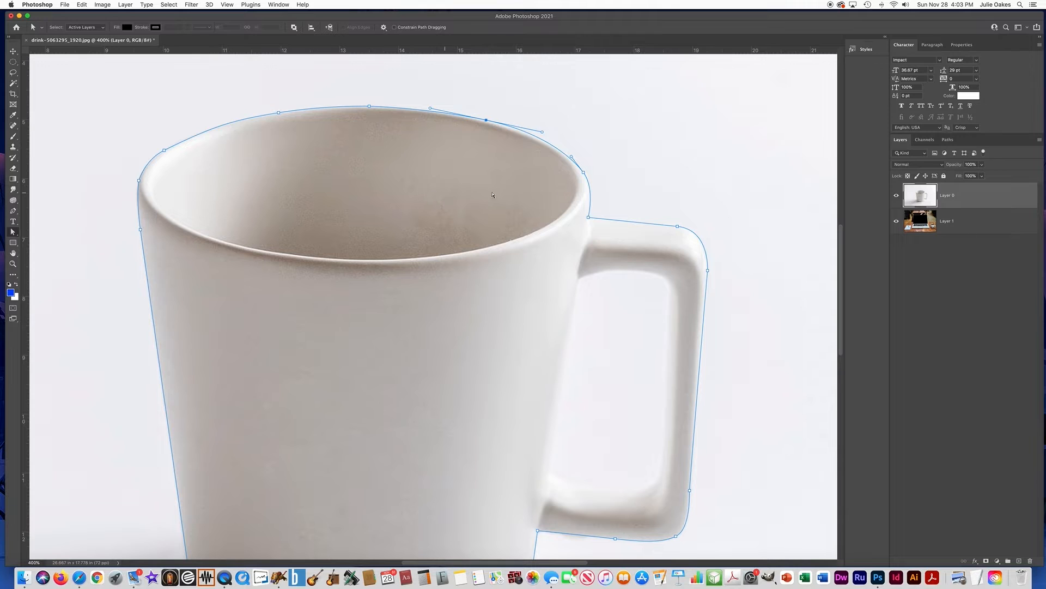
{"action": "left_click", "coordinate": [589, 218]}
{"action": "left_click_drag", "start_coordinate": [589, 219], "coordinate": [591, 221]}
{"action": "scroll", "coordinate": [480, 273], "scroll_direction": "down", "scroll_amount": 8}
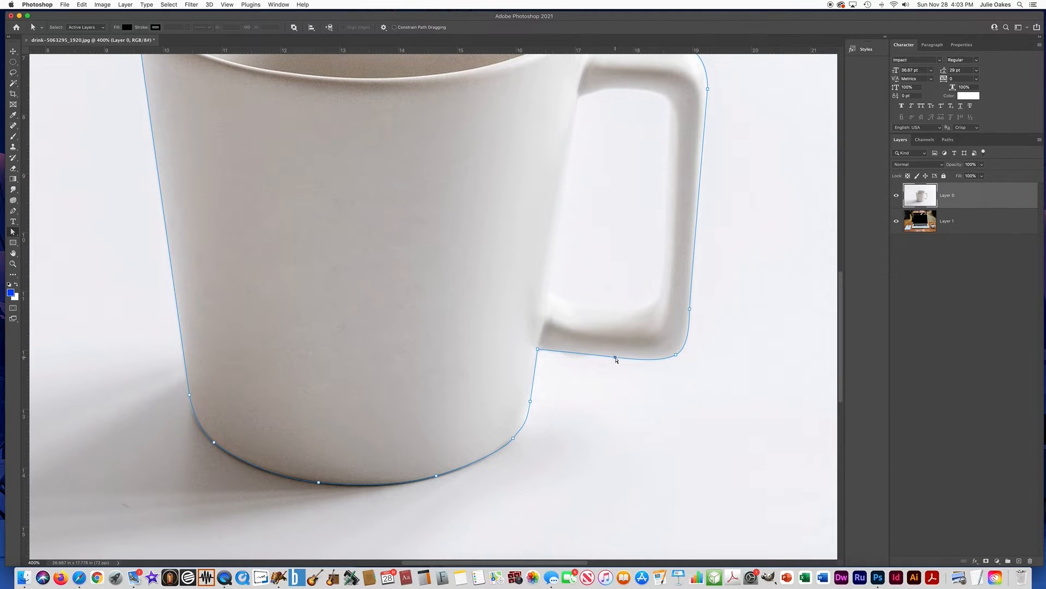
{"action": "left_click_drag", "start_coordinate": [615, 358], "coordinate": [608, 359]}
Step: Trace the opening inside the mug's handle as a second closed path with the Pen tool
{"action": "scroll", "coordinate": [245, 356], "scroll_direction": "up", "scroll_amount": 9}
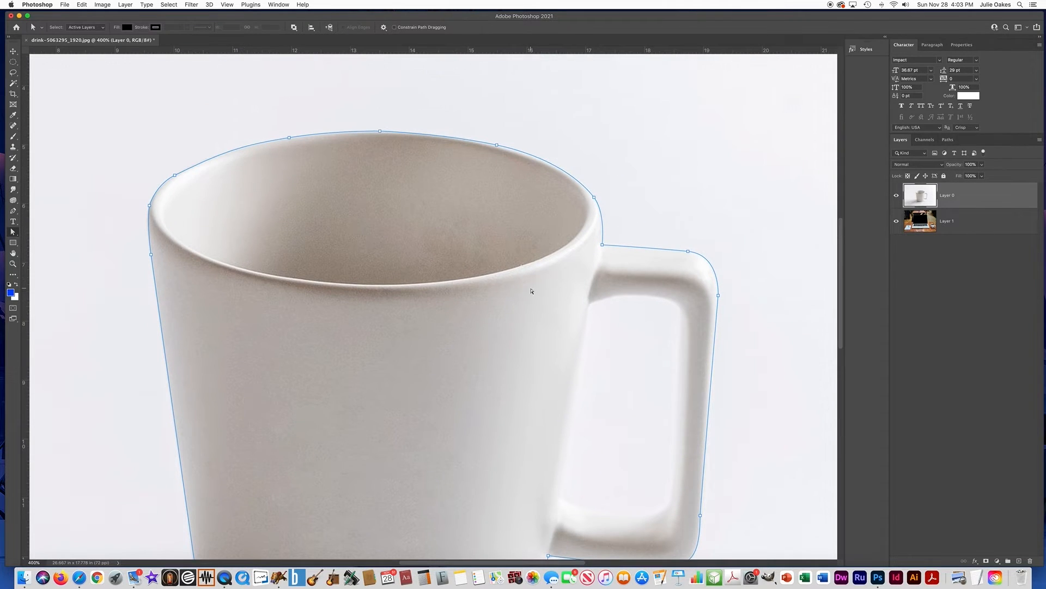
{"action": "scroll", "coordinate": [531, 290], "scroll_direction": "right", "scroll_amount": 6}
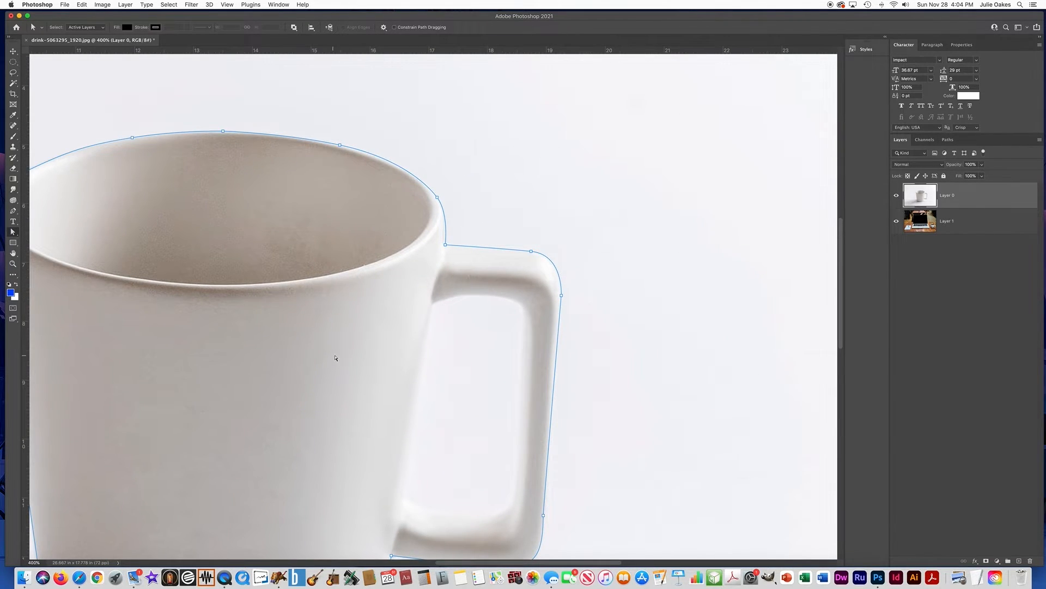
{"action": "scroll", "coordinate": [335, 357], "scroll_direction": "down", "scroll_amount": 4}
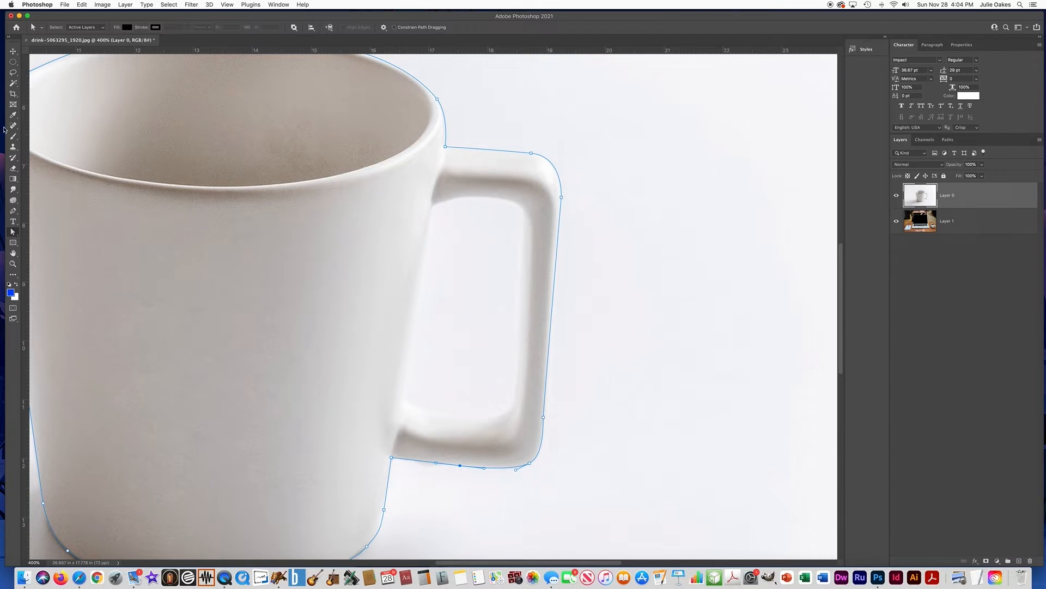
{"action": "left_click", "coordinate": [13, 211]}
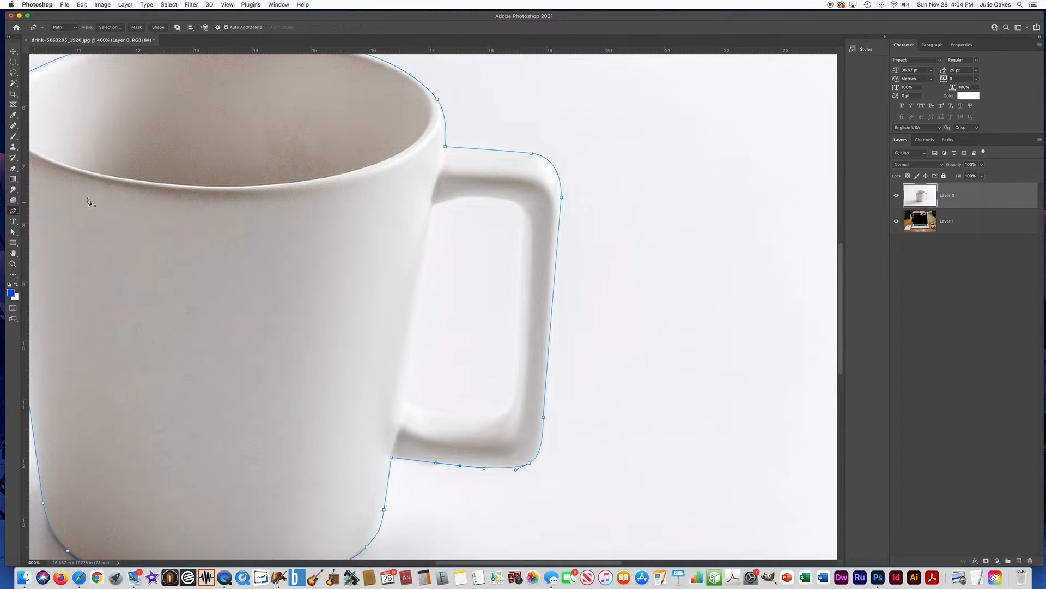
{"action": "left_click", "coordinate": [431, 206]}
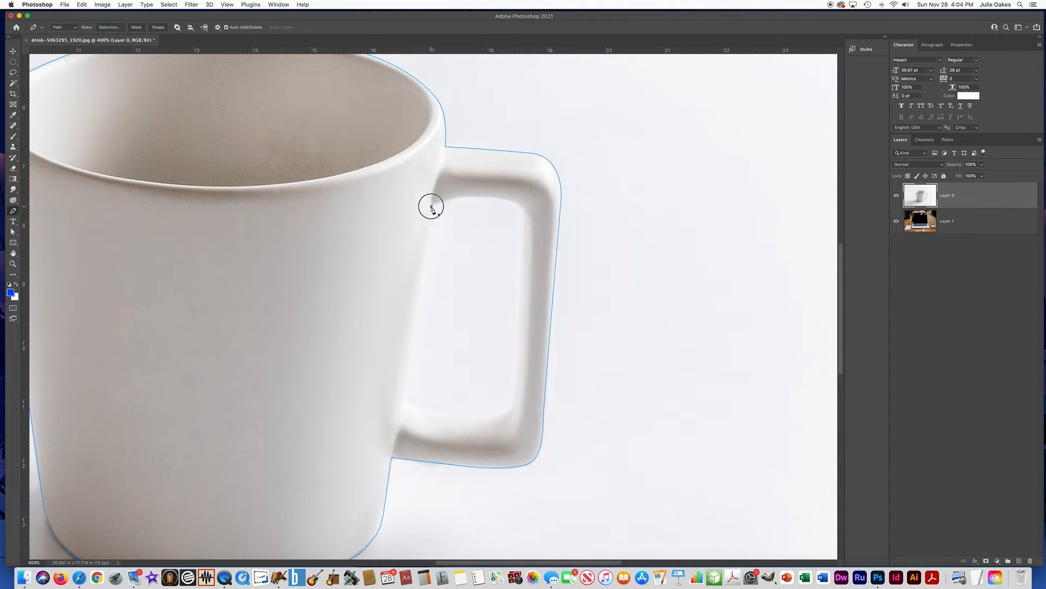
{"action": "left_click", "coordinate": [403, 398]}
{"action": "left_click_drag", "start_coordinate": [447, 414], "coordinate": [519, 364]}
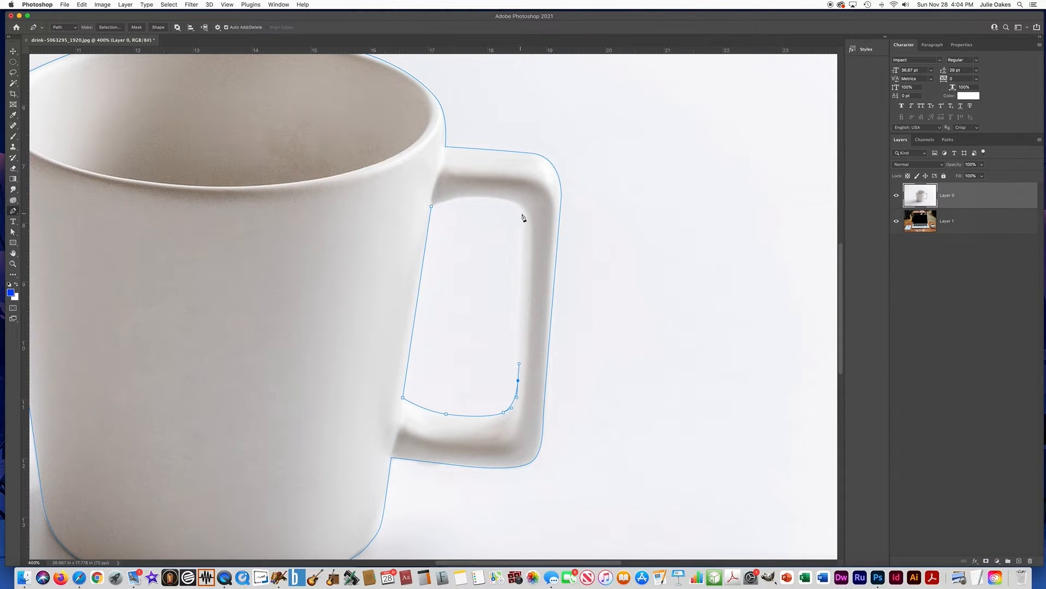
{"action": "left_click", "coordinate": [524, 215]}
{"action": "left_click_drag", "start_coordinate": [506, 199], "coordinate": [434, 206]}
{"action": "left_click", "coordinate": [432, 206]}
{"action": "key", "text": "super+minus"}
{"action": "key", "text": "super+minus"}
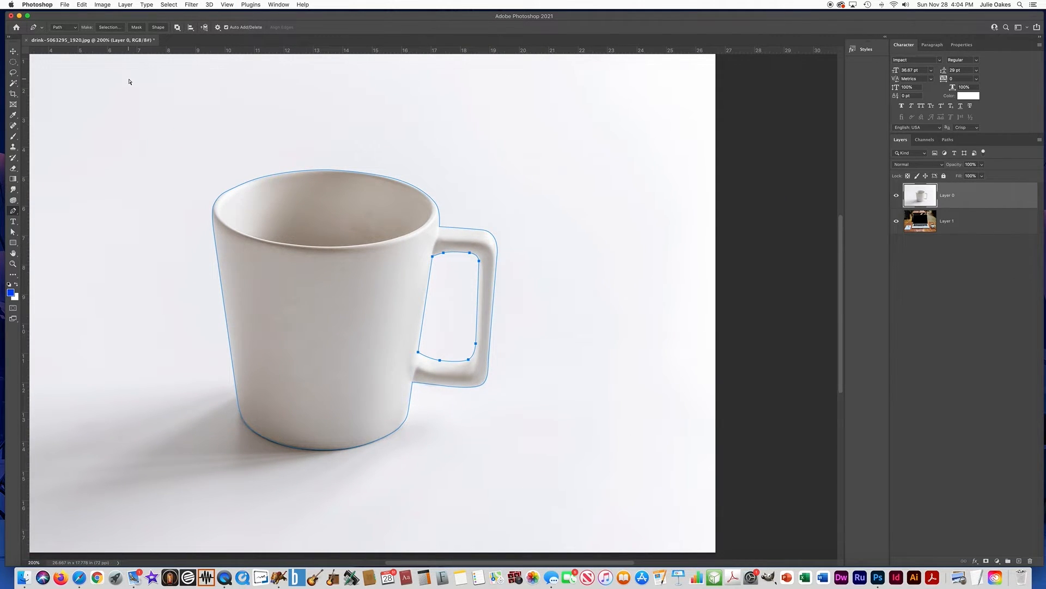
Step: Delete the anchor point on the rim's upper-left curve with the Direct Selection tool
{"action": "key", "text": "super+plus"}
{"action": "key", "text": "super+plus"}
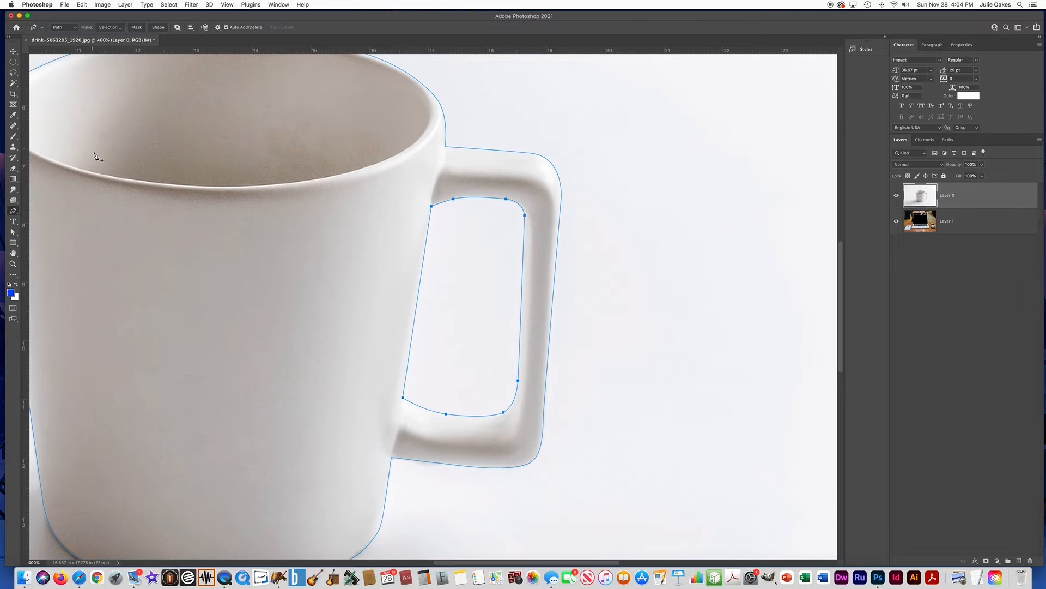
{"action": "scroll", "coordinate": [101, 156], "scroll_direction": "left", "scroll_amount": 10}
{"action": "scroll", "coordinate": [101, 157], "scroll_direction": "up", "scroll_amount": 4}
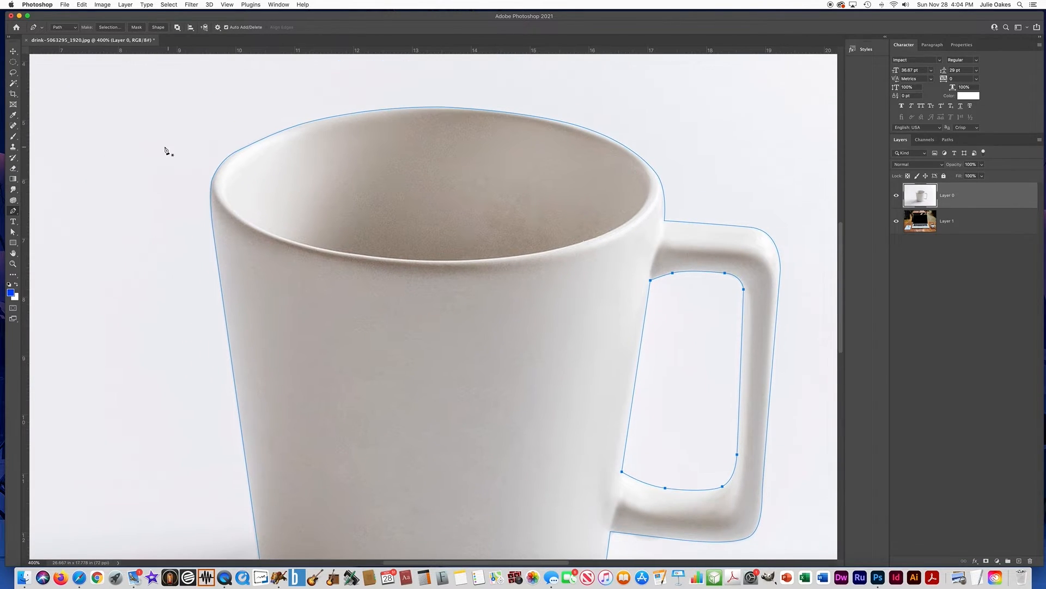
{"action": "left_click", "coordinate": [14, 233]}
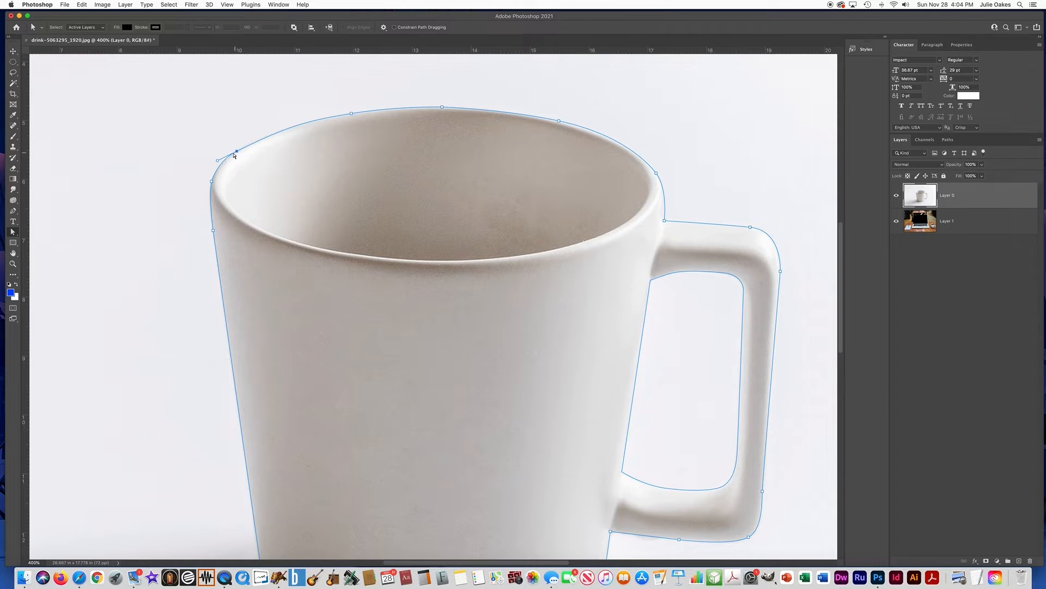
{"action": "left_click", "coordinate": [218, 161]}
{"action": "left_click", "coordinate": [236, 152]}
{"action": "key", "text": "Delete"}
{"action": "left_click", "coordinate": [185, 147]}
Step: Redraw the missing upper-left rim section with the Pen tool and rejoin it to the anchor at the rim's left edge
{"action": "left_click", "coordinate": [13, 211]}
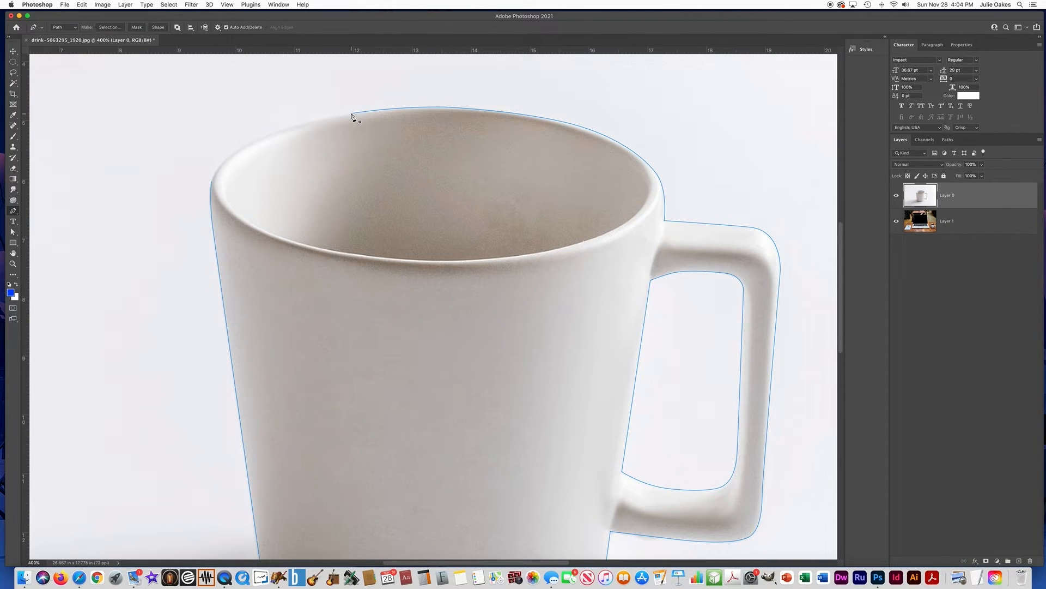
{"action": "left_click", "coordinate": [352, 115]}
{"action": "left_click_drag", "start_coordinate": [247, 145], "coordinate": [207, 194]}
{"action": "key", "text": "super+z"}
{"action": "left_click", "coordinate": [211, 183]}
{"action": "left_click_drag", "start_coordinate": [211, 182], "coordinate": [199, 196]}
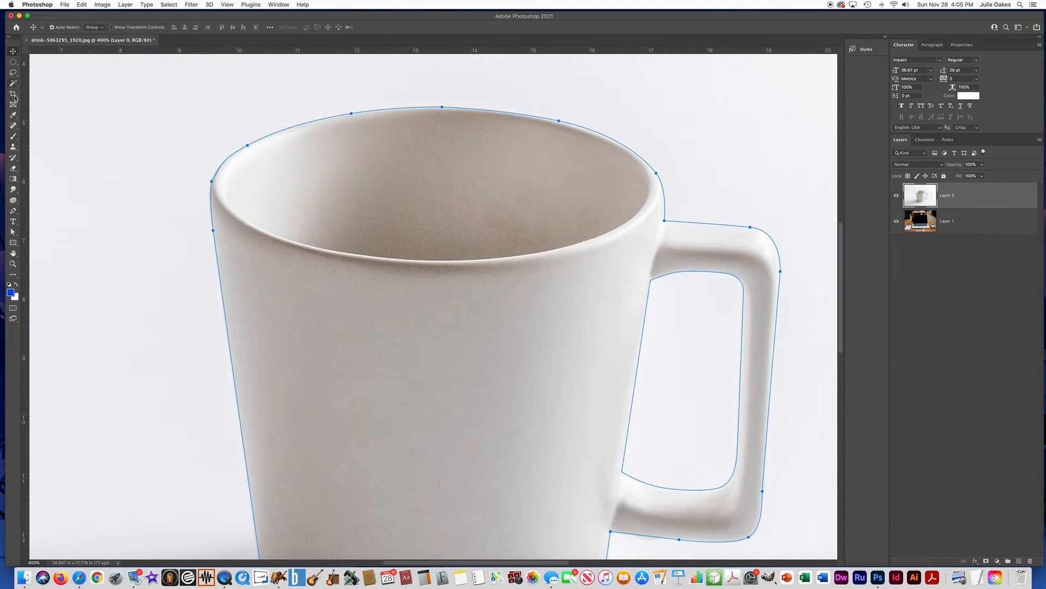
Step: Delete the anchor point at the rim's left edge with the Direct Selection tool
{"action": "left_click", "coordinate": [13, 232]}
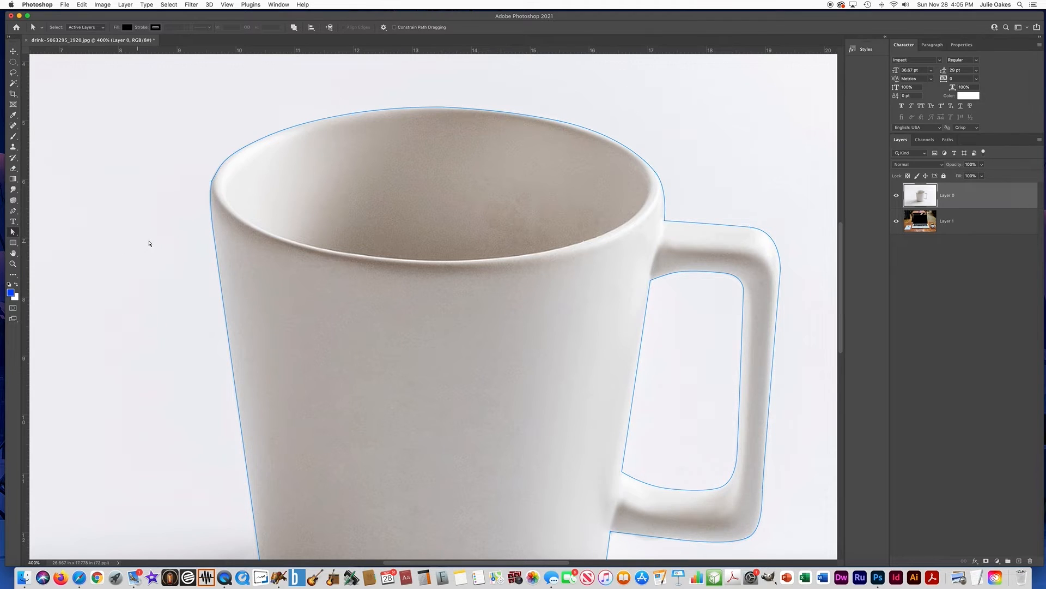
{"action": "left_click", "coordinate": [216, 184], "text": "super"}
{"action": "left_click", "coordinate": [211, 202], "text": "super"}
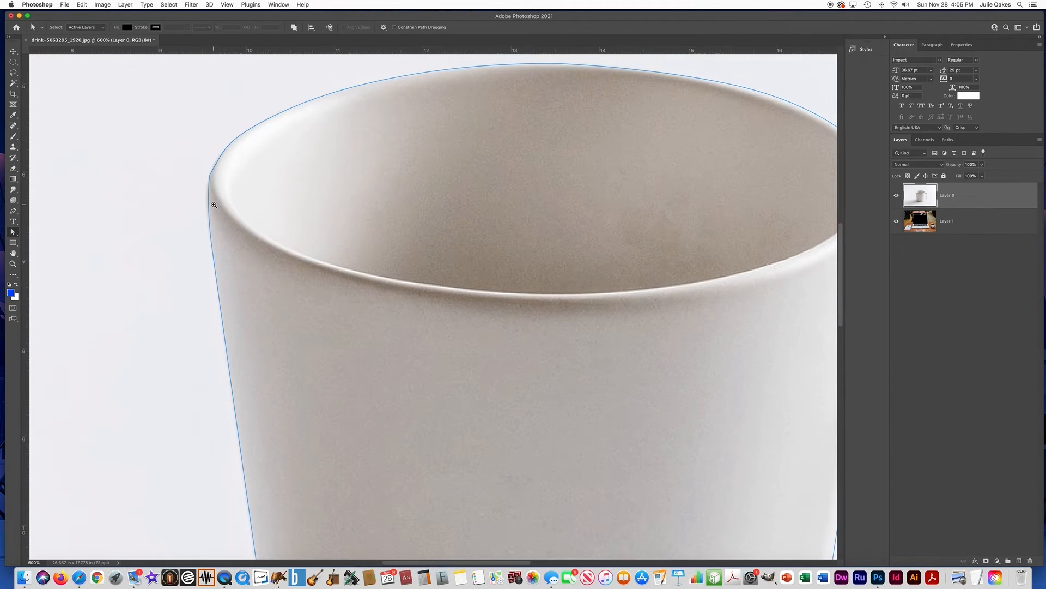
{"action": "left_click", "coordinate": [210, 176]}
{"action": "key", "text": "BackSpace"}
Step: Redraw the rim's left edge from the upper-left anchor with one smooth Pen tool point, rejoining the path at the mug's left side
{"action": "left_click", "coordinate": [13, 210]}
{"action": "left_click", "coordinate": [264, 121]}
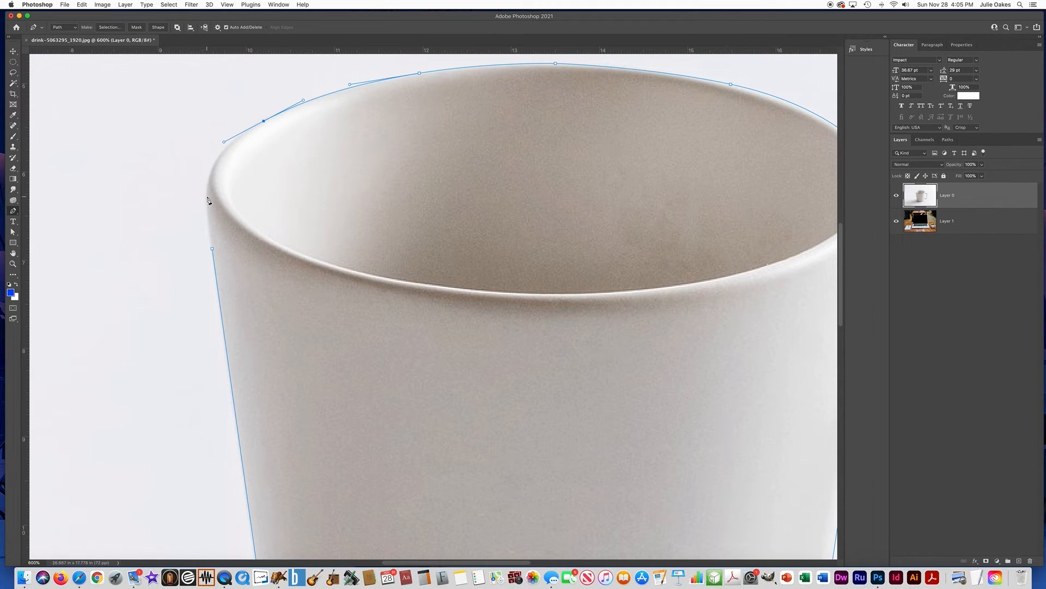
{"action": "left_click_drag", "start_coordinate": [207, 195], "coordinate": [209, 224]}
{"action": "left_click", "coordinate": [212, 249]}
{"action": "key", "text": "super+minus"}
{"action": "key", "text": "super+minus"}
{"action": "key", "text": "super+minus"}
{"action": "key", "text": "super+minus"}
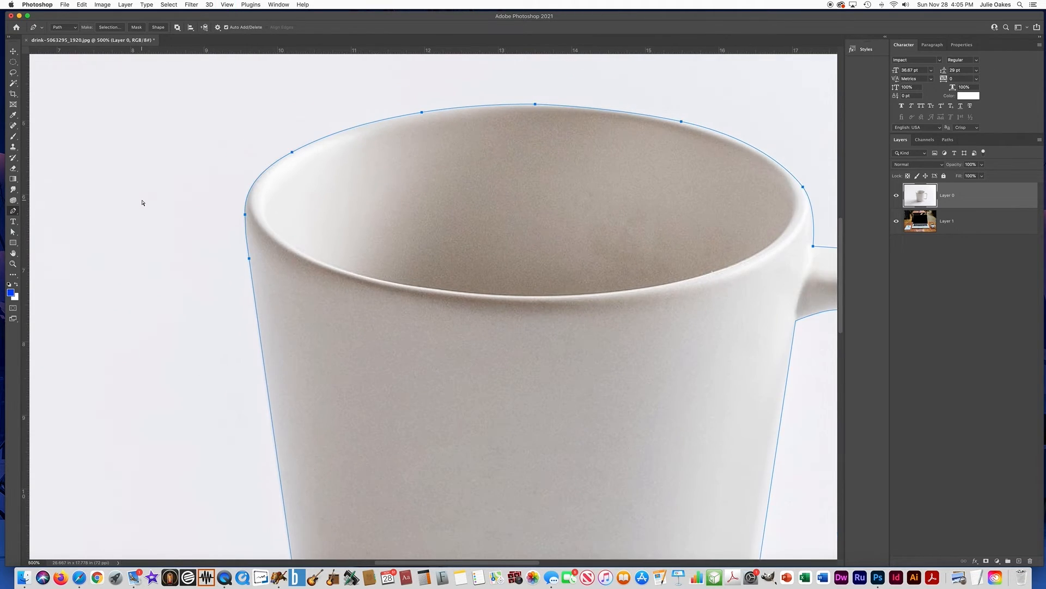
{"action": "scroll", "coordinate": [218, 200], "scroll_direction": "right", "scroll_amount": 5}
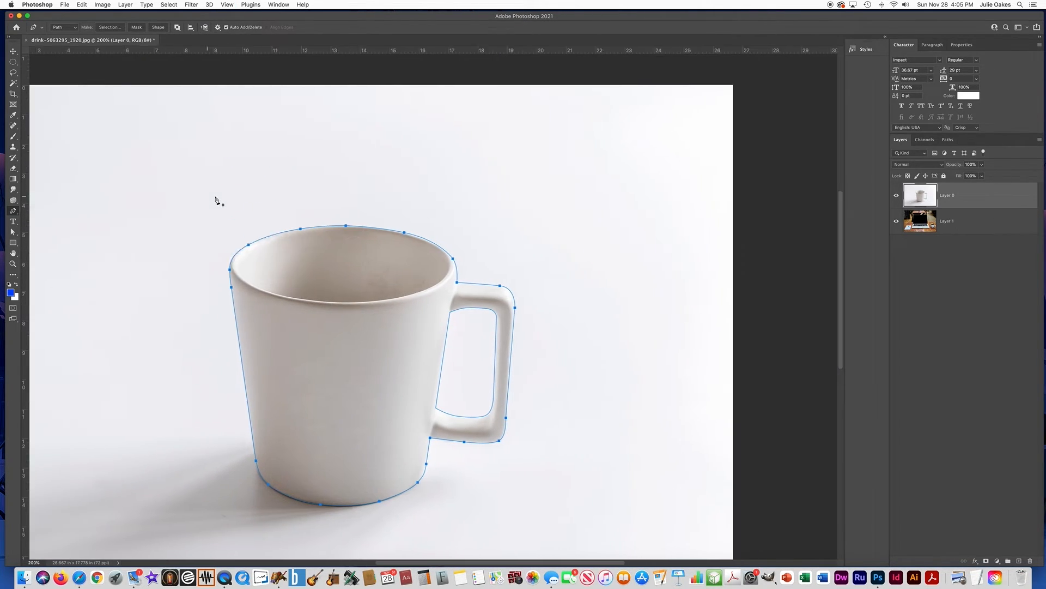
Step: Deselect the finished outline and save the work path as Path 1
{"action": "left_click", "coordinate": [12, 51]}
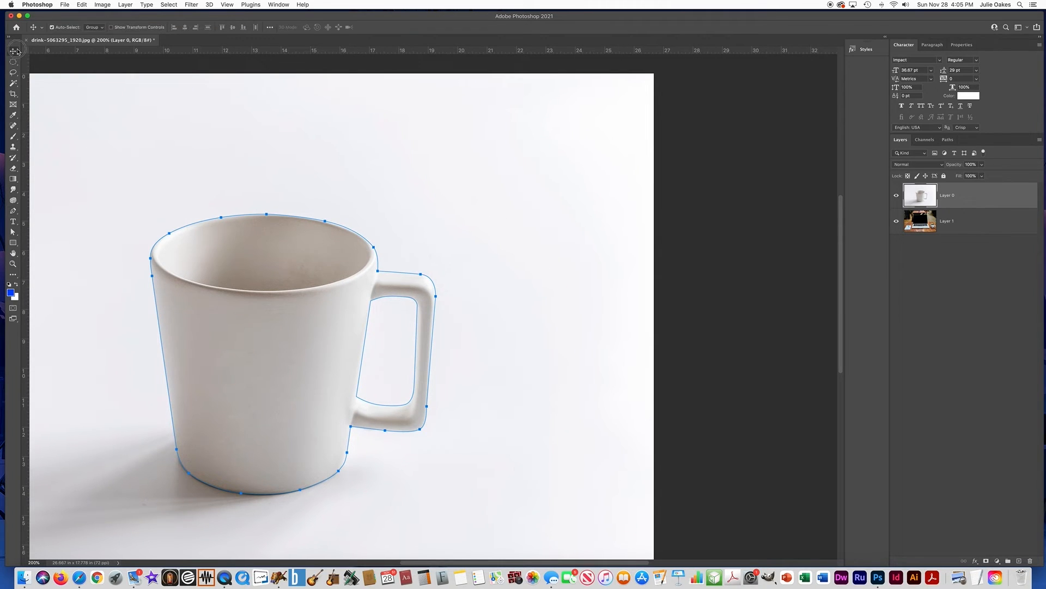
{"action": "left_click", "coordinate": [157, 179]}
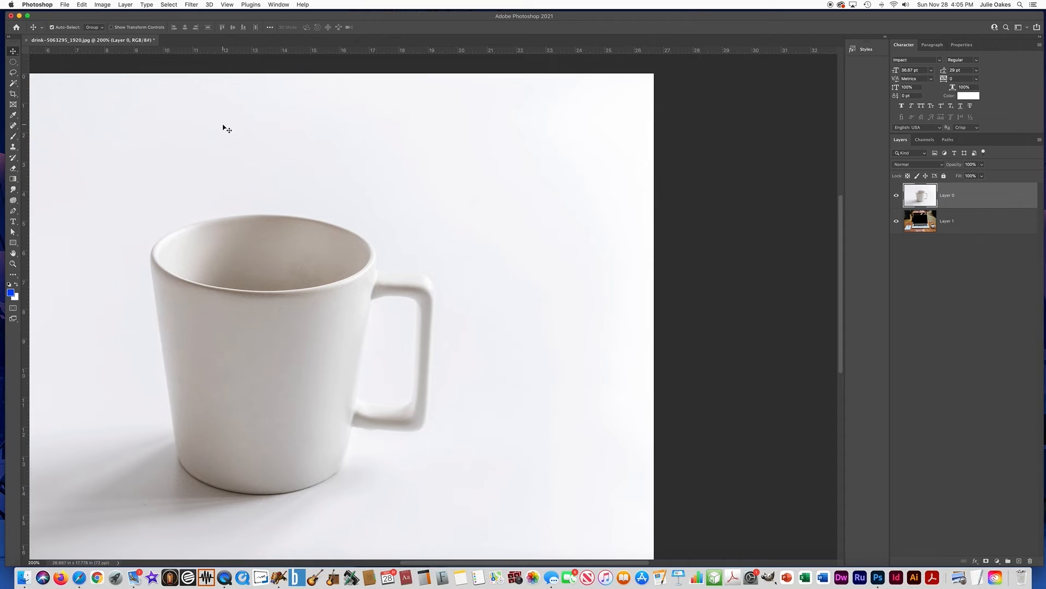
{"action": "left_click", "coordinate": [279, 4]}
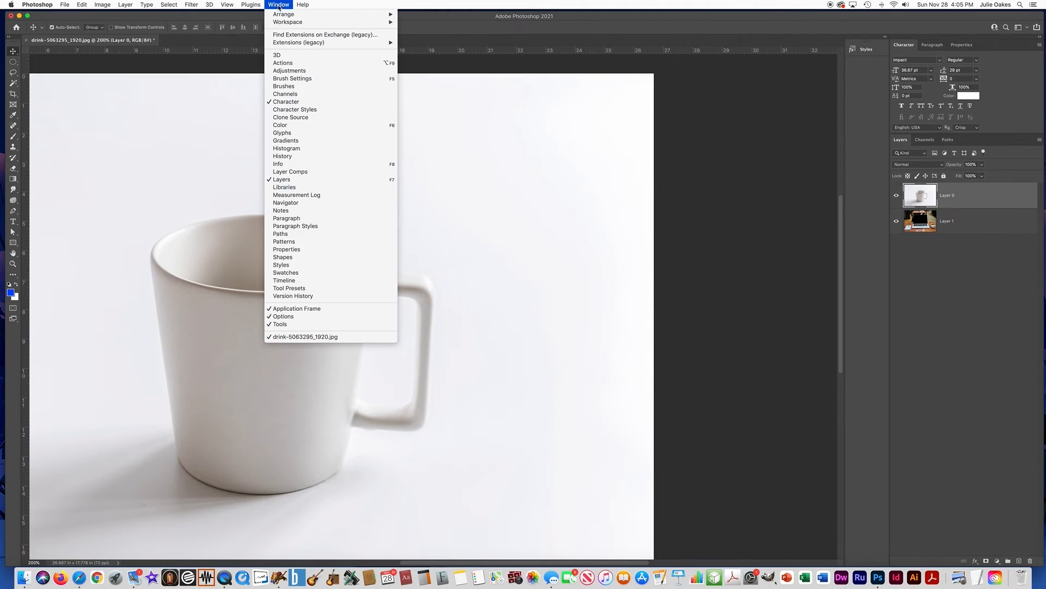
{"action": "left_click", "coordinate": [284, 234]}
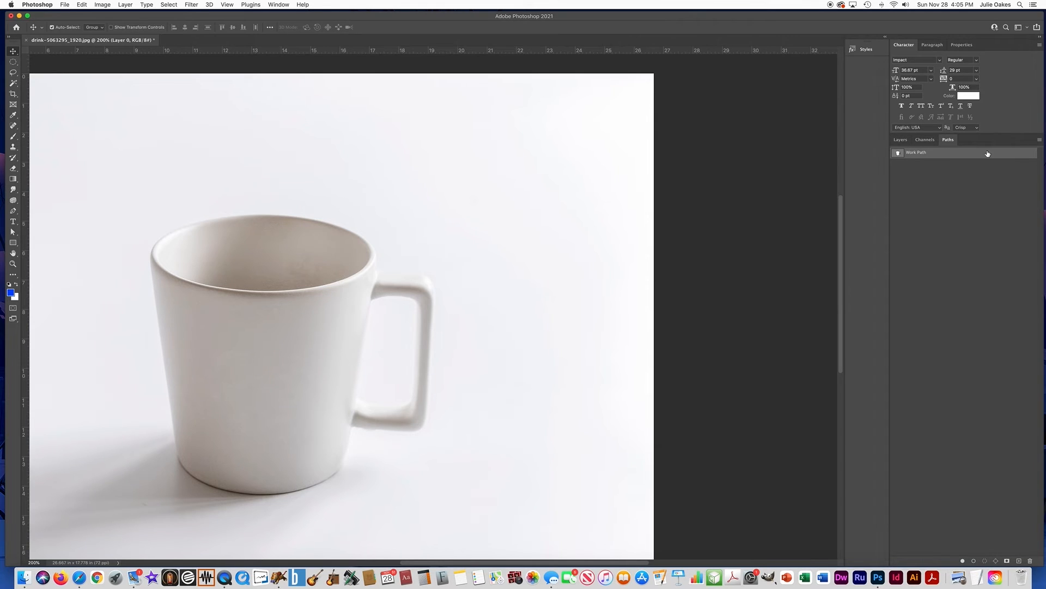
{"action": "double_click", "coordinate": [919, 153]}
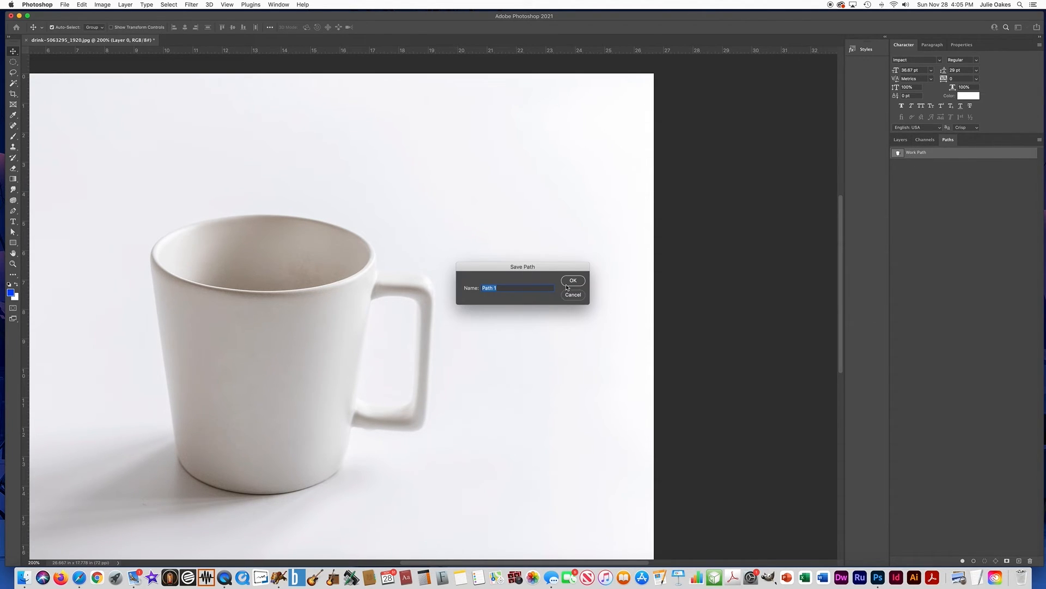
{"action": "left_click", "coordinate": [571, 282]}
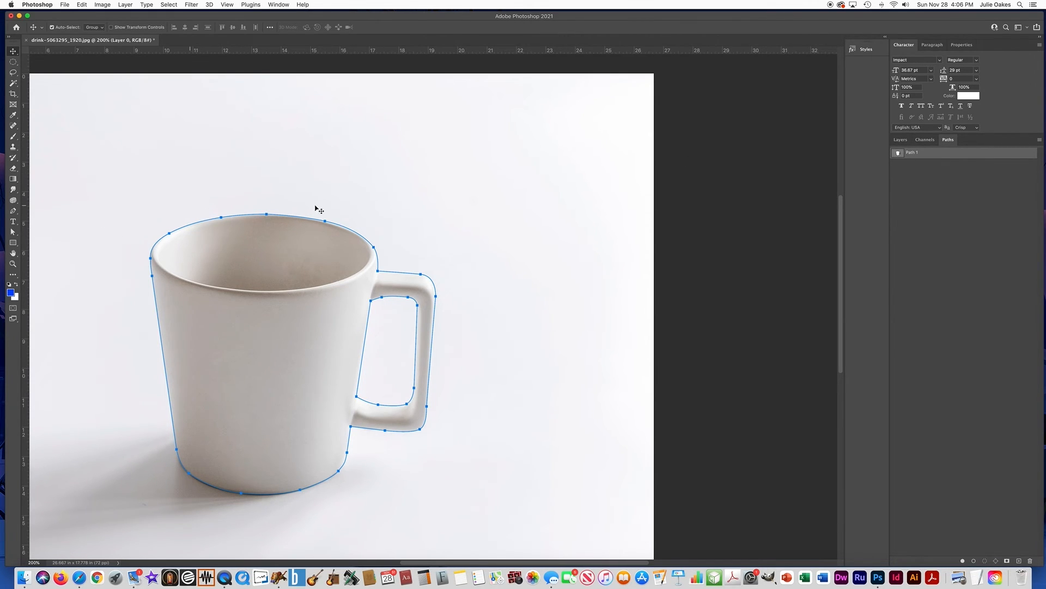
Step: Select all the anchor points of the mug outline and the handle opening
{"action": "left_click", "coordinate": [14, 232]}
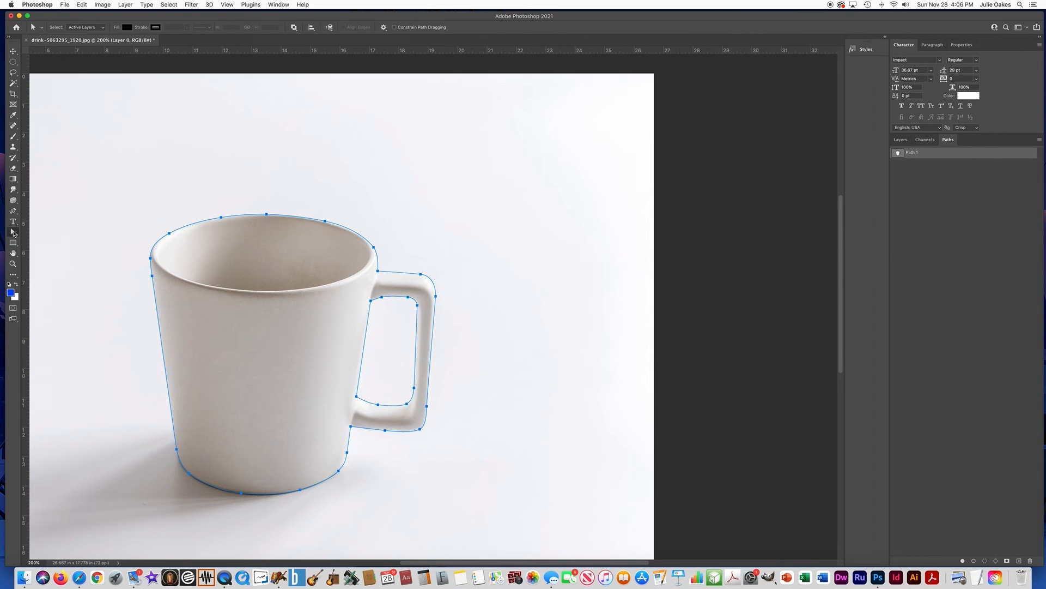
{"action": "left_click", "coordinate": [90, 223]}
{"action": "left_click_drag", "start_coordinate": [89, 199], "coordinate": [517, 502]}
{"action": "scroll", "coordinate": [521, 507], "scroll_direction": "left", "scroll_amount": 2}
{"action": "scroll", "coordinate": [521, 507], "scroll_direction": "up", "scroll_amount": 1}
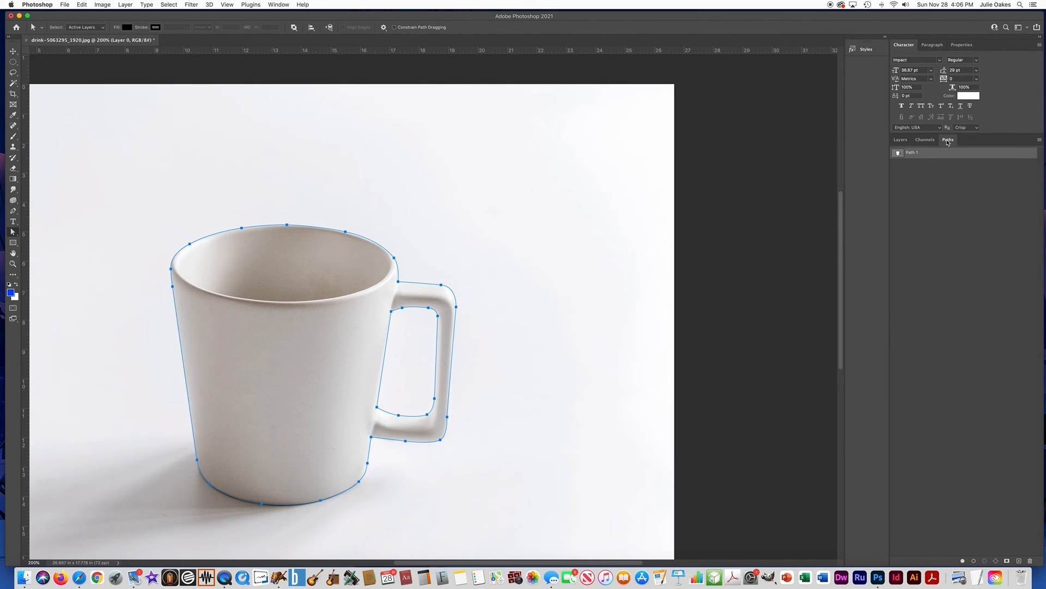
Step: Make a new anti-aliased selection from Path 1
{"action": "left_click", "coordinate": [280, 4]}
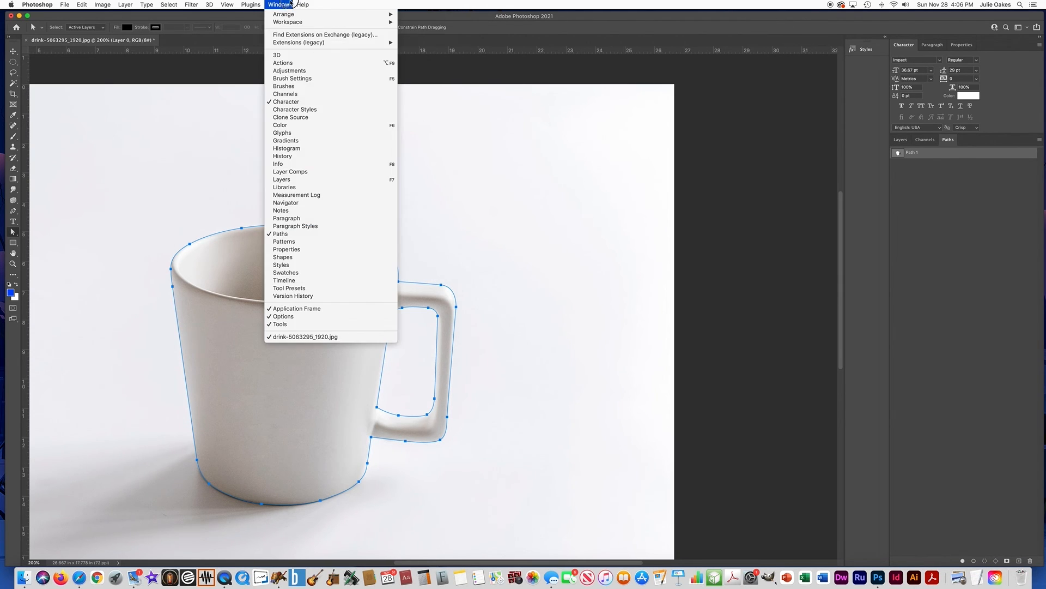
{"action": "left_click", "coordinate": [288, 4]}
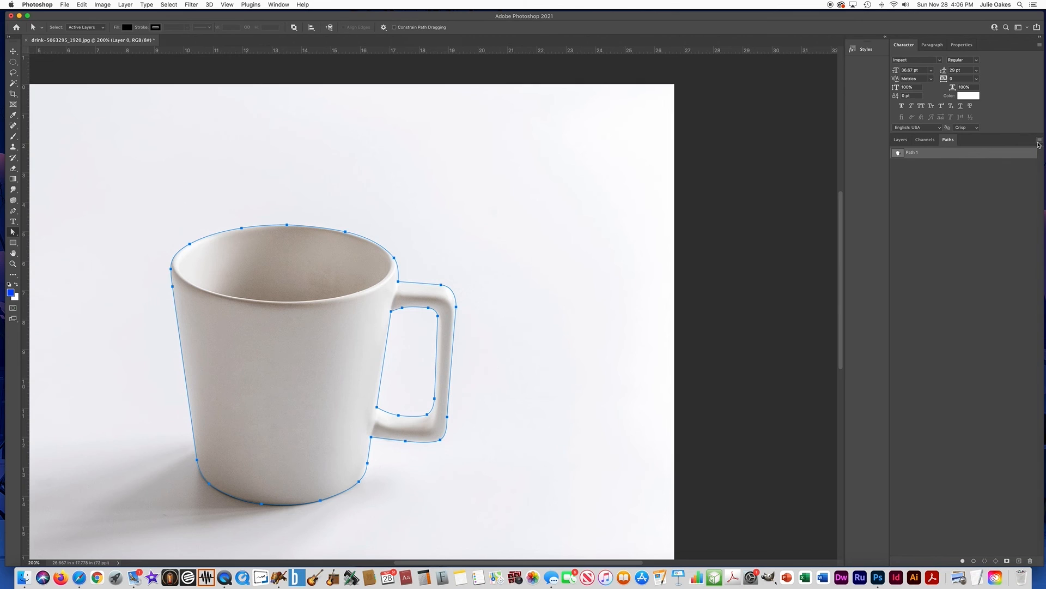
{"action": "left_click", "coordinate": [1039, 143]}
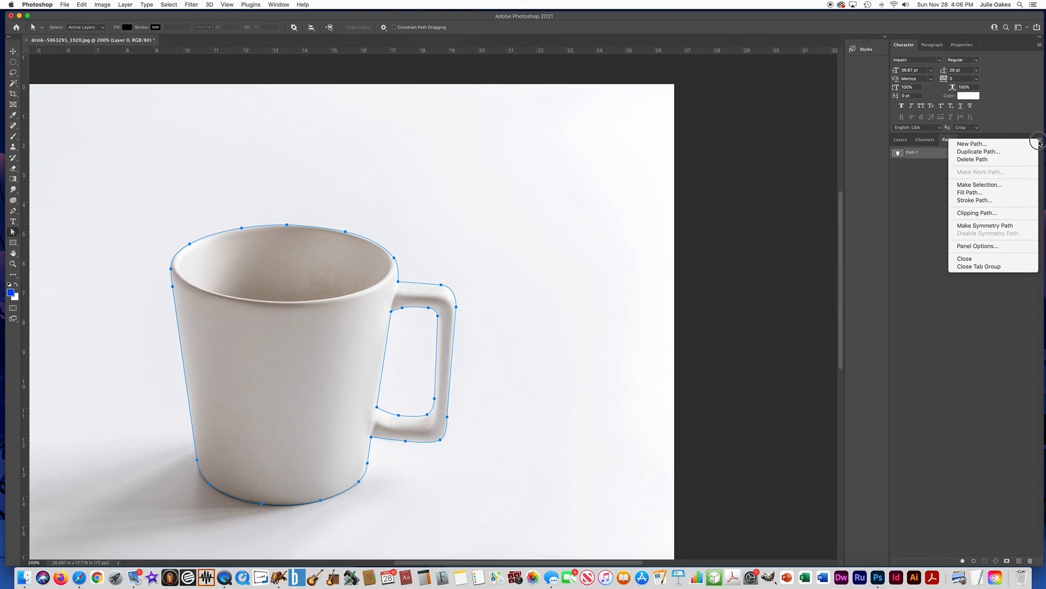
{"action": "left_click", "coordinate": [999, 185]}
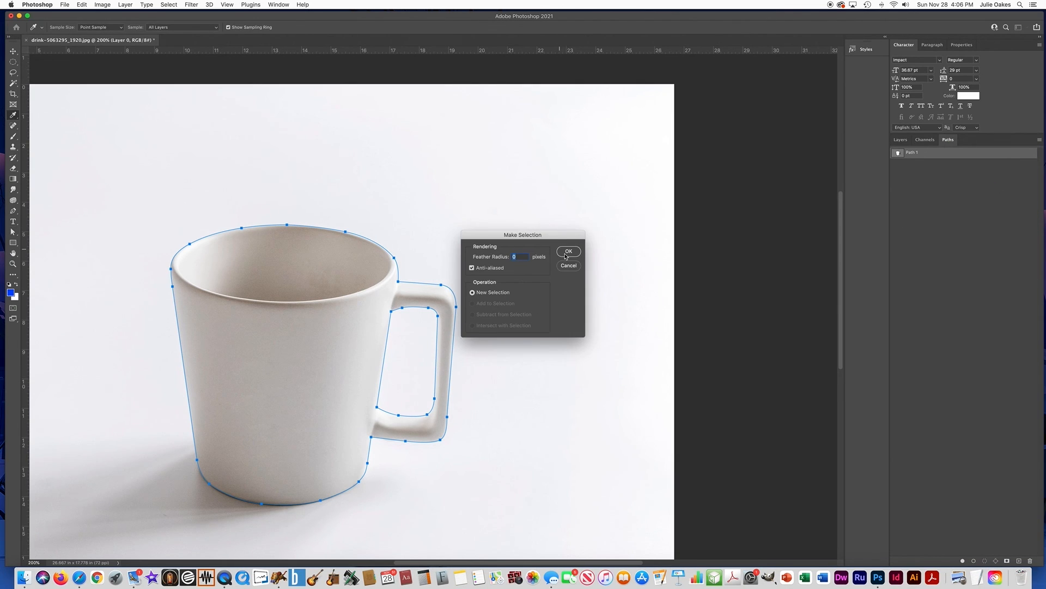
{"action": "left_click", "coordinate": [567, 252]}
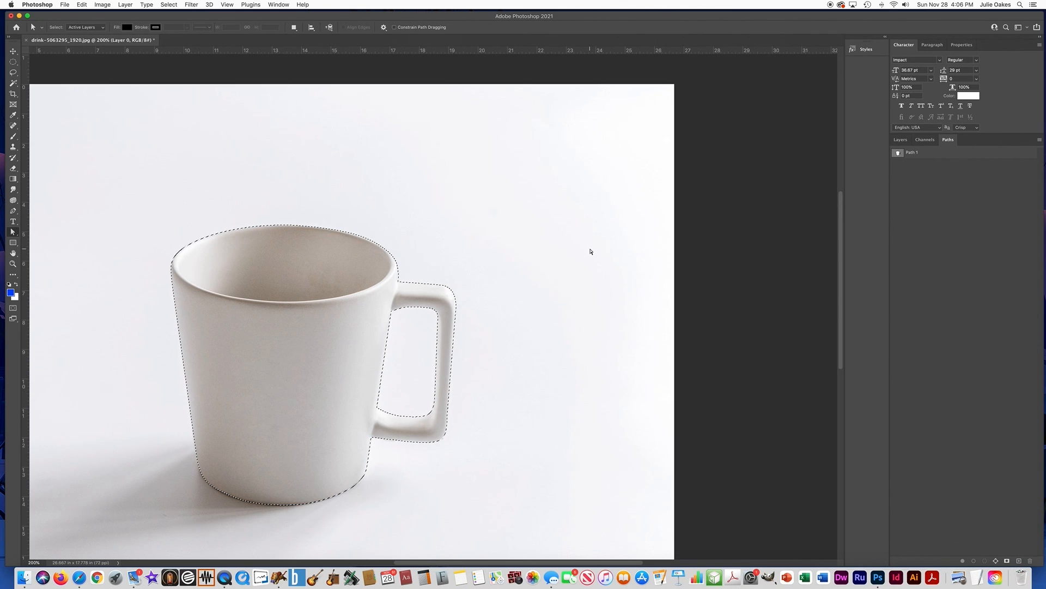
Step: Copy the selected mug to a new layer and hide Layer 0 and Layer 1
{"action": "key", "text": "super+j"}
{"action": "left_click", "coordinate": [903, 141]}
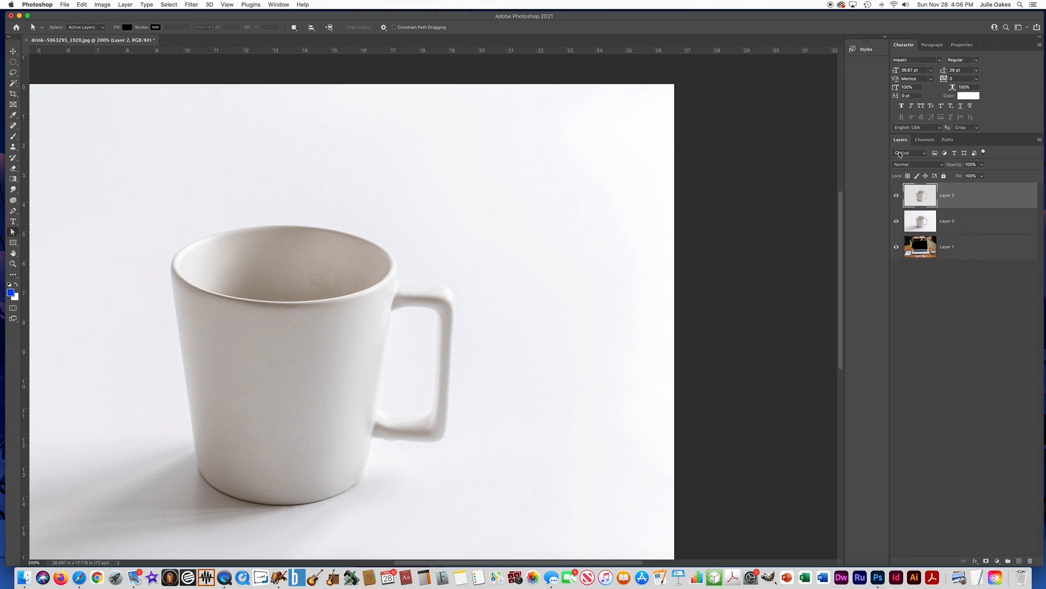
{"action": "left_click", "coordinate": [896, 221]}
{"action": "left_click", "coordinate": [896, 248]}
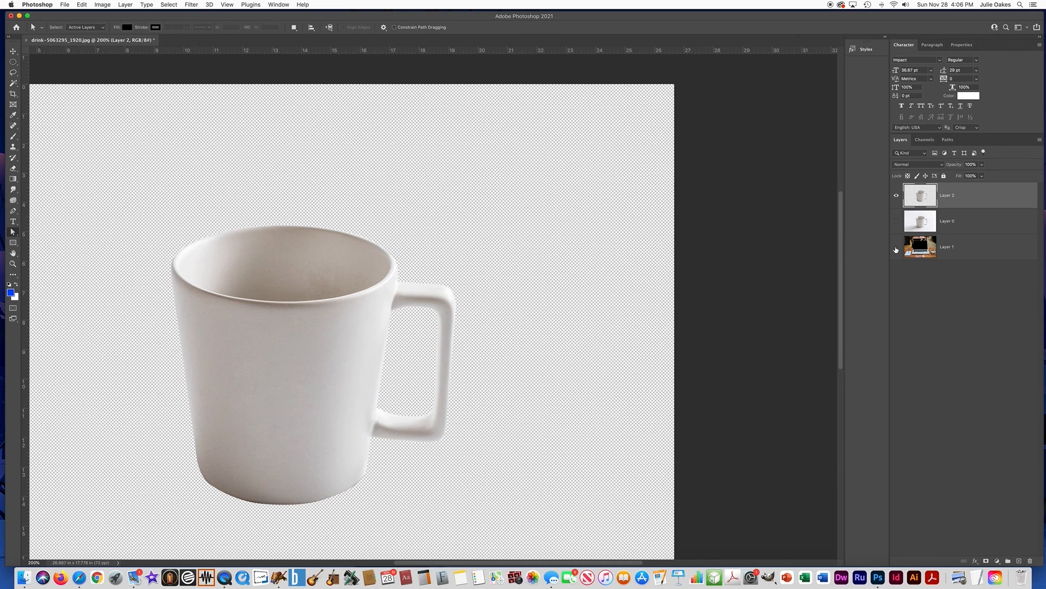
{"action": "key", "text": "super+minus"}
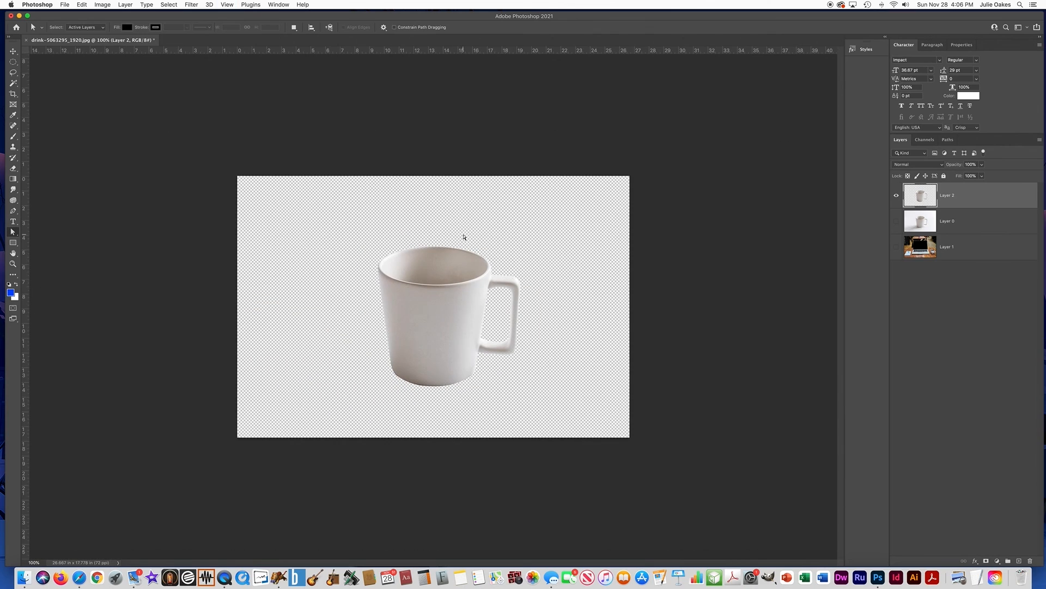